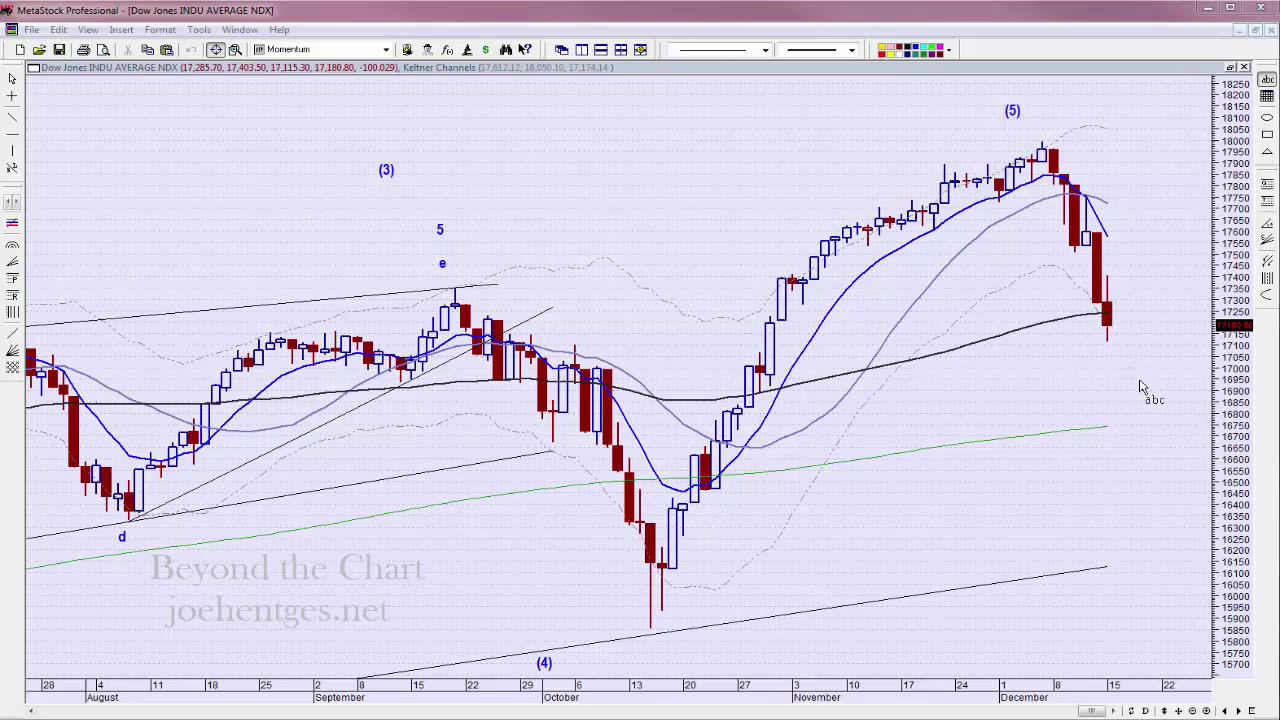
Leave text placement, switch to the S&P 500 INDEX chart, and adjust its time range for viewing the October to December price action
{"action": "key", "text": "Escape"}
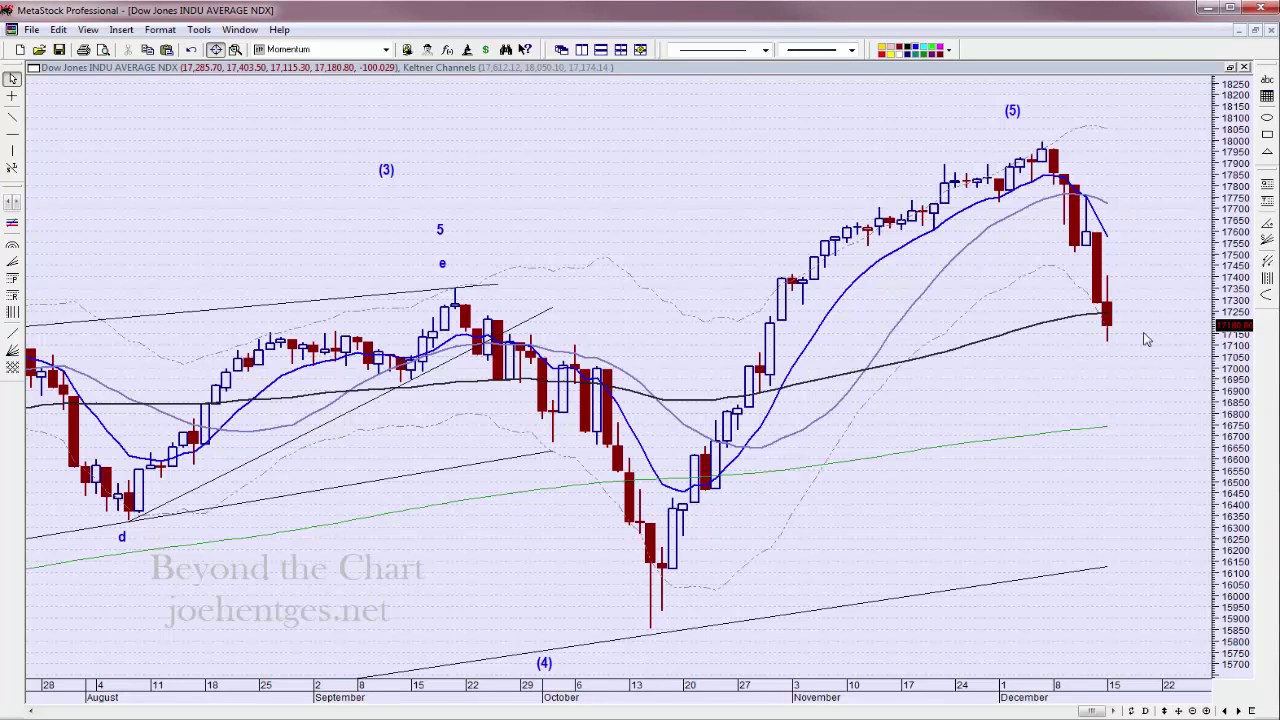
{"action": "mouse_move", "coordinate": [1112, 330]}
{"action": "left_click", "coordinate": [250, 29]}
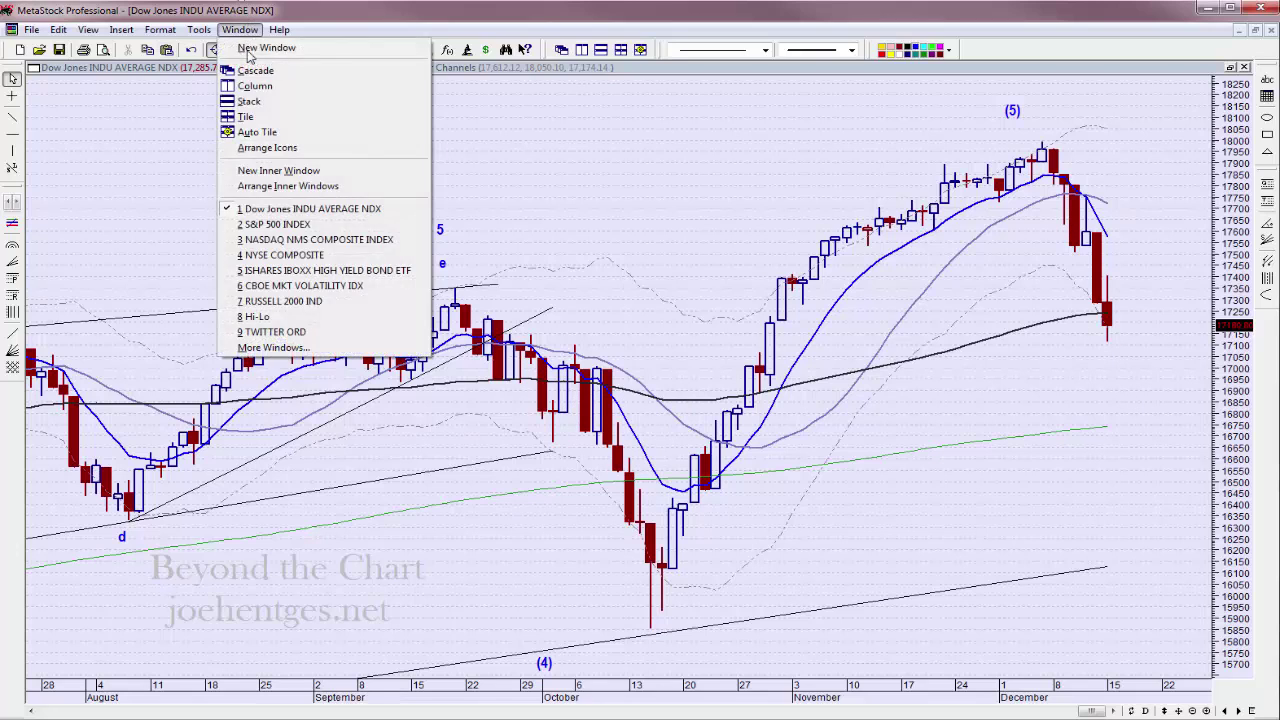
{"action": "left_click", "coordinate": [275, 224]}
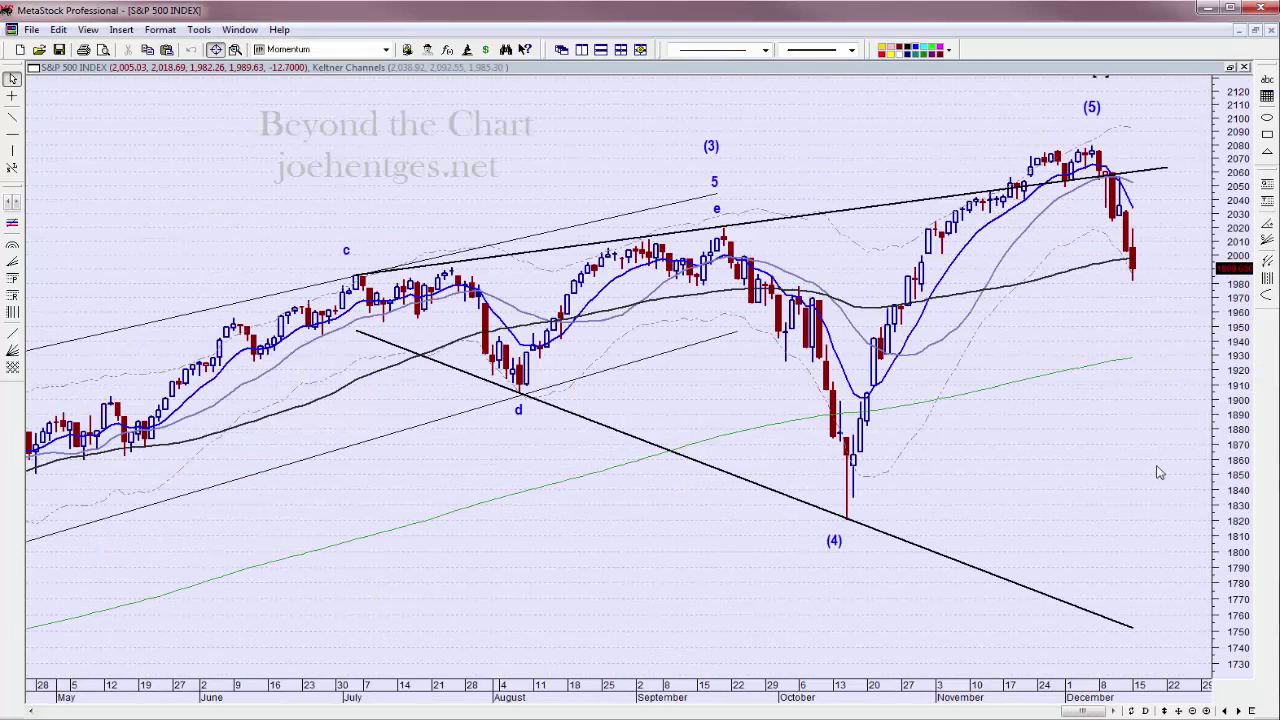
{"action": "left_click", "coordinate": [1192, 710]}
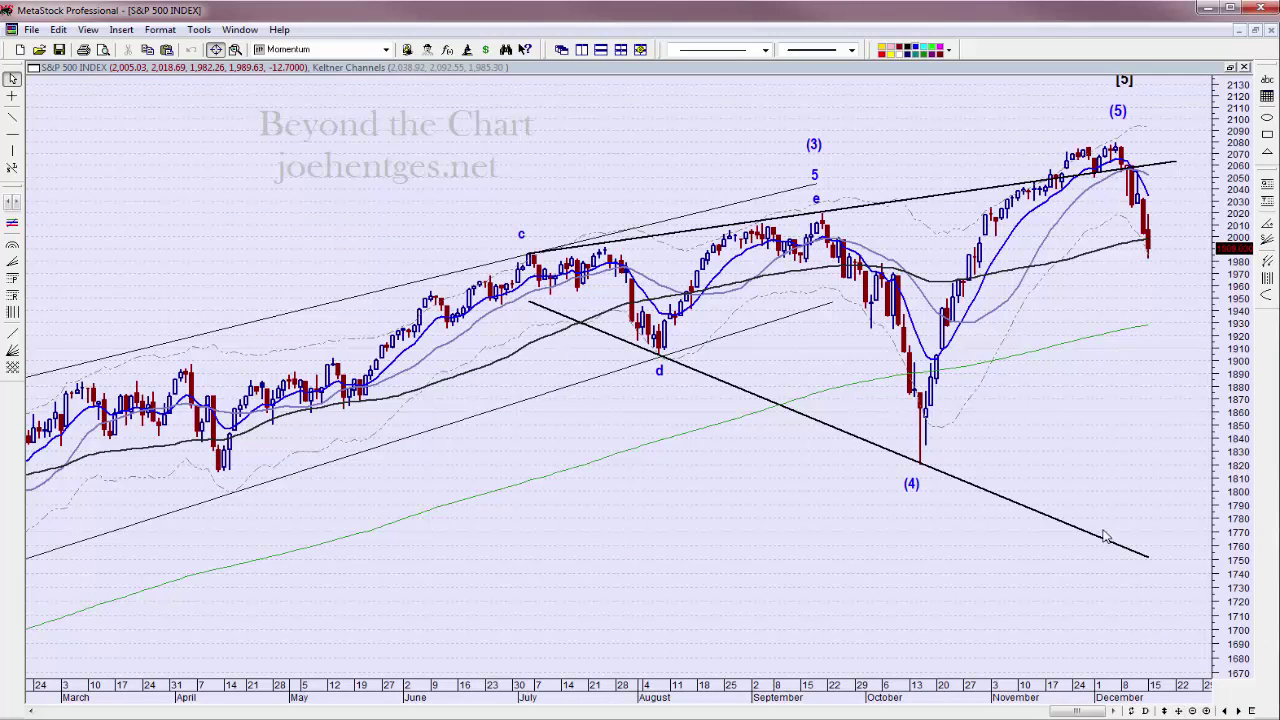
{"action": "left_click", "coordinate": [1207, 710]}
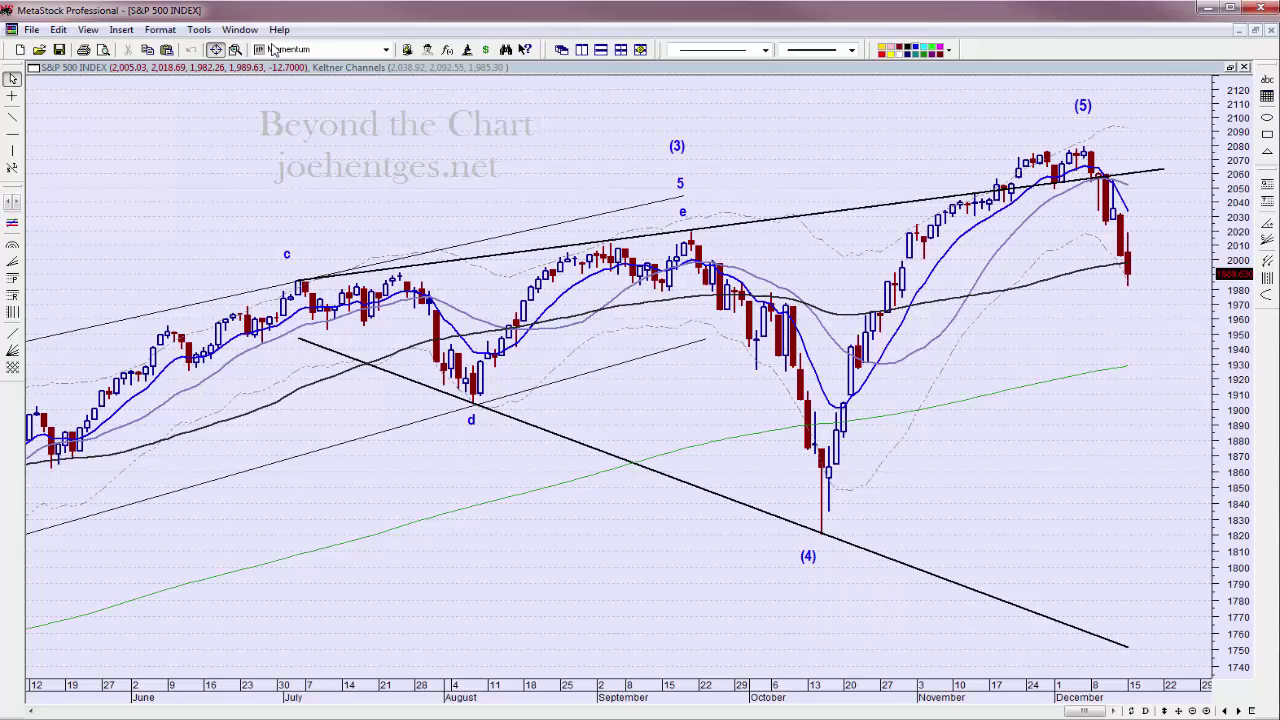
Switch to the NASDAQ NMS COMPOSITE INDEX chart, look back over its prices from June to October, and return to the latest December bars
{"action": "left_click", "coordinate": [240, 30]}
{"action": "key", "text": "3"}
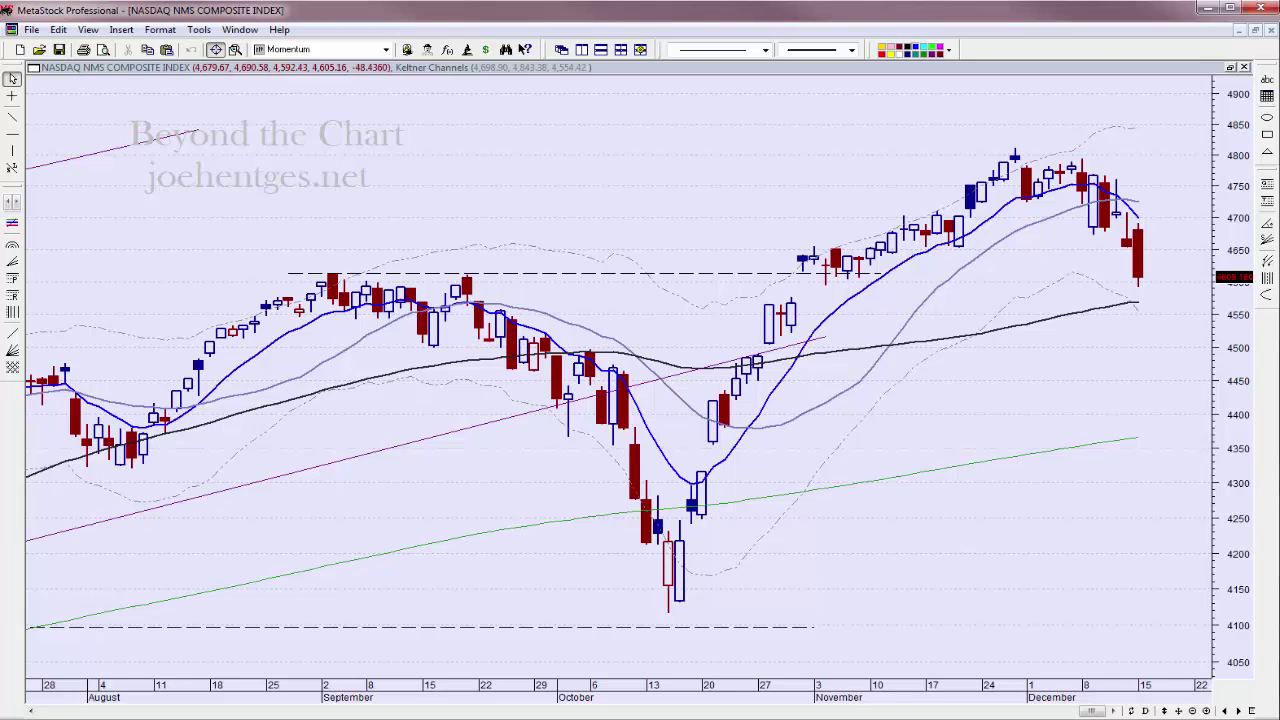
{"action": "left_click_drag", "start_coordinate": [1096, 711], "coordinate": [1083, 712]}
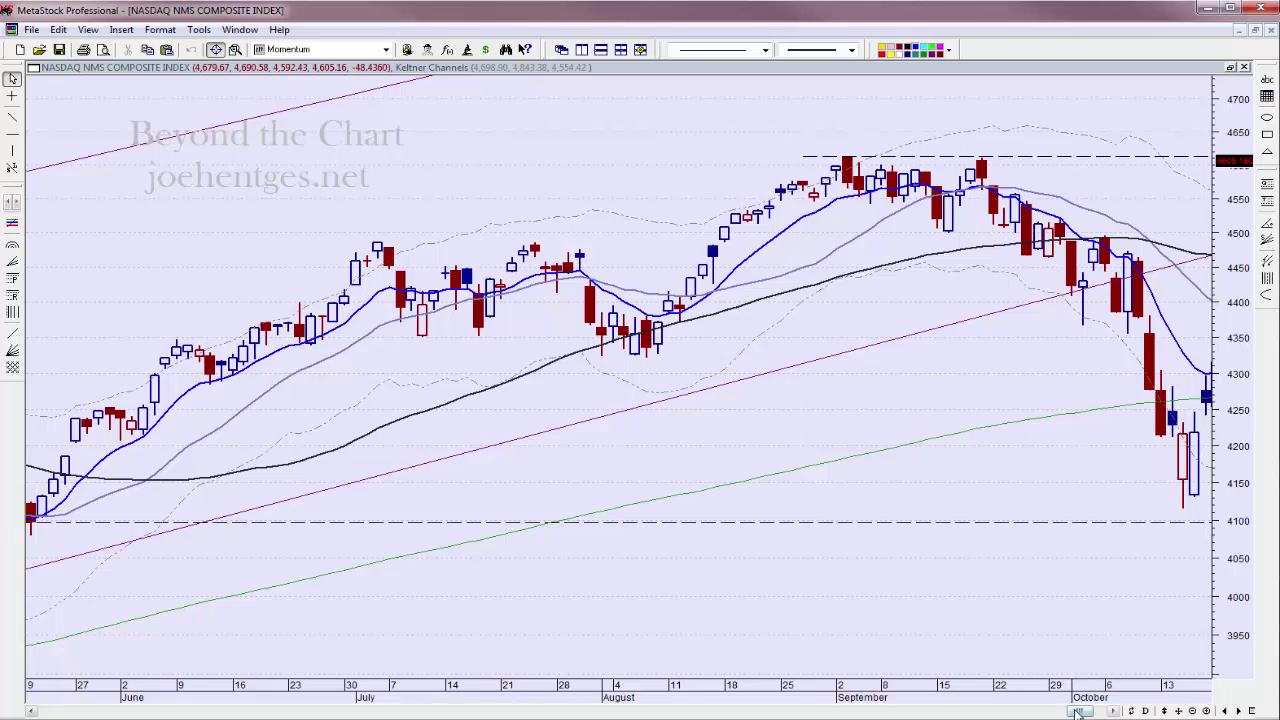
{"action": "left_click", "coordinate": [1113, 712]}
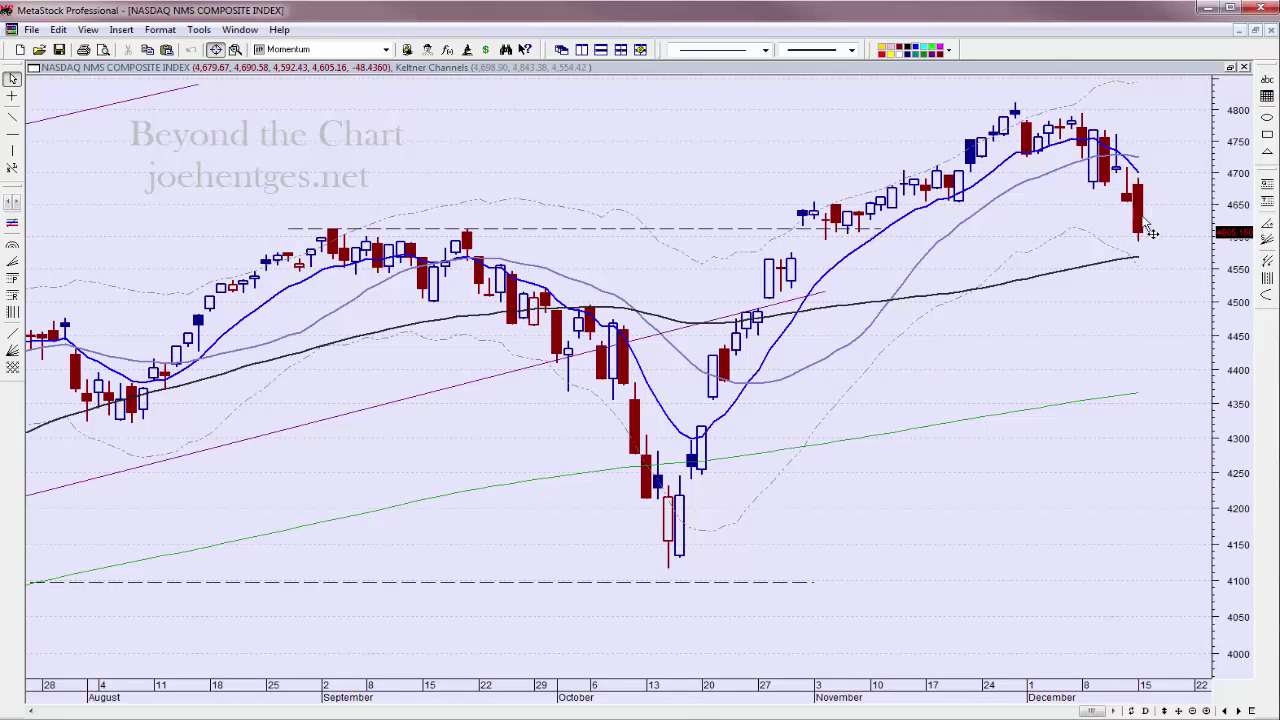
Switch to the NYSE COMPOSITE chart and examine the latest December candles
{"action": "left_click", "coordinate": [240, 29]}
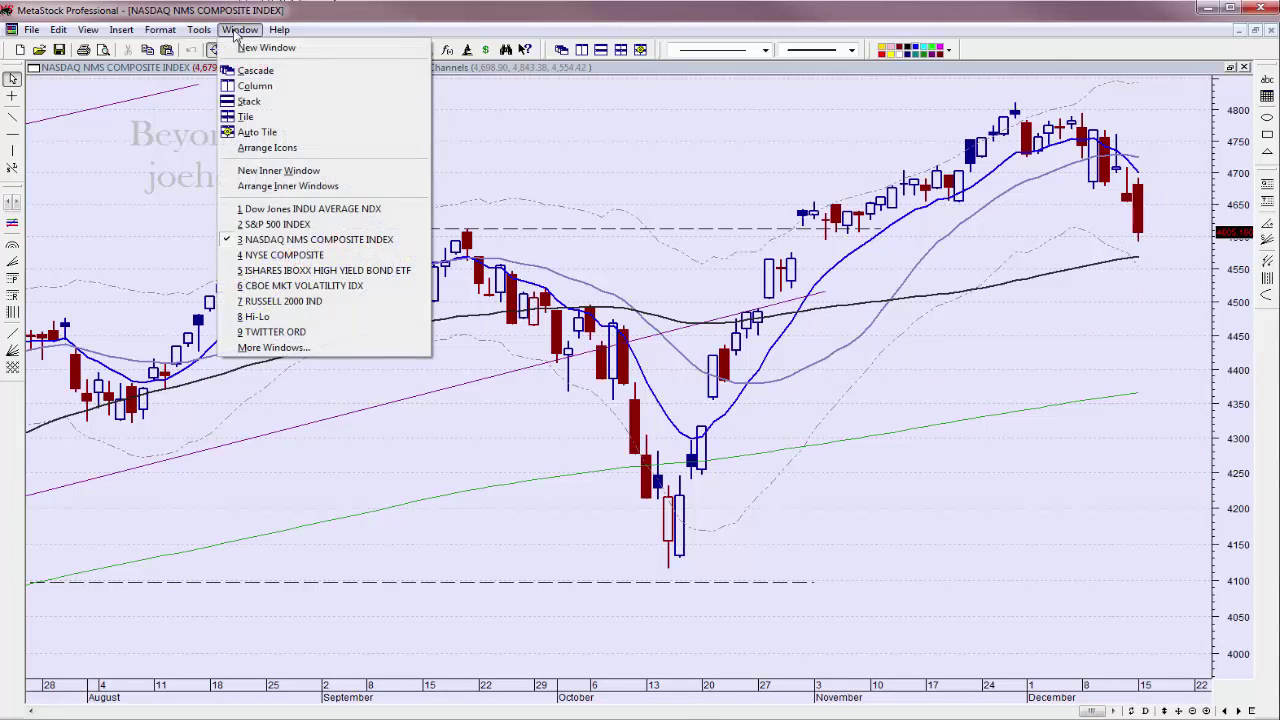
{"action": "left_click", "coordinate": [284, 256]}
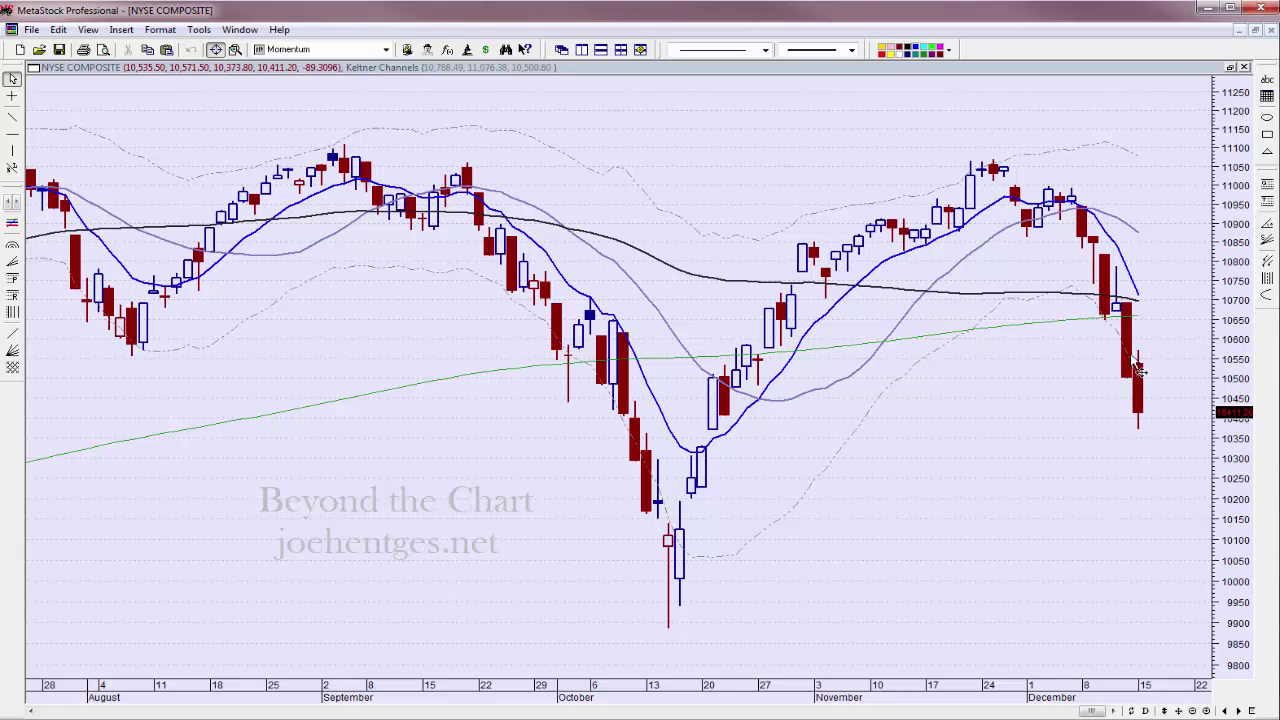
{"action": "mouse_move", "coordinate": [1138, 365]}
Bring up the RUSSELL 2000 IND chart and examine the latest candles against the moving averages
{"action": "left_click", "coordinate": [240, 29]}
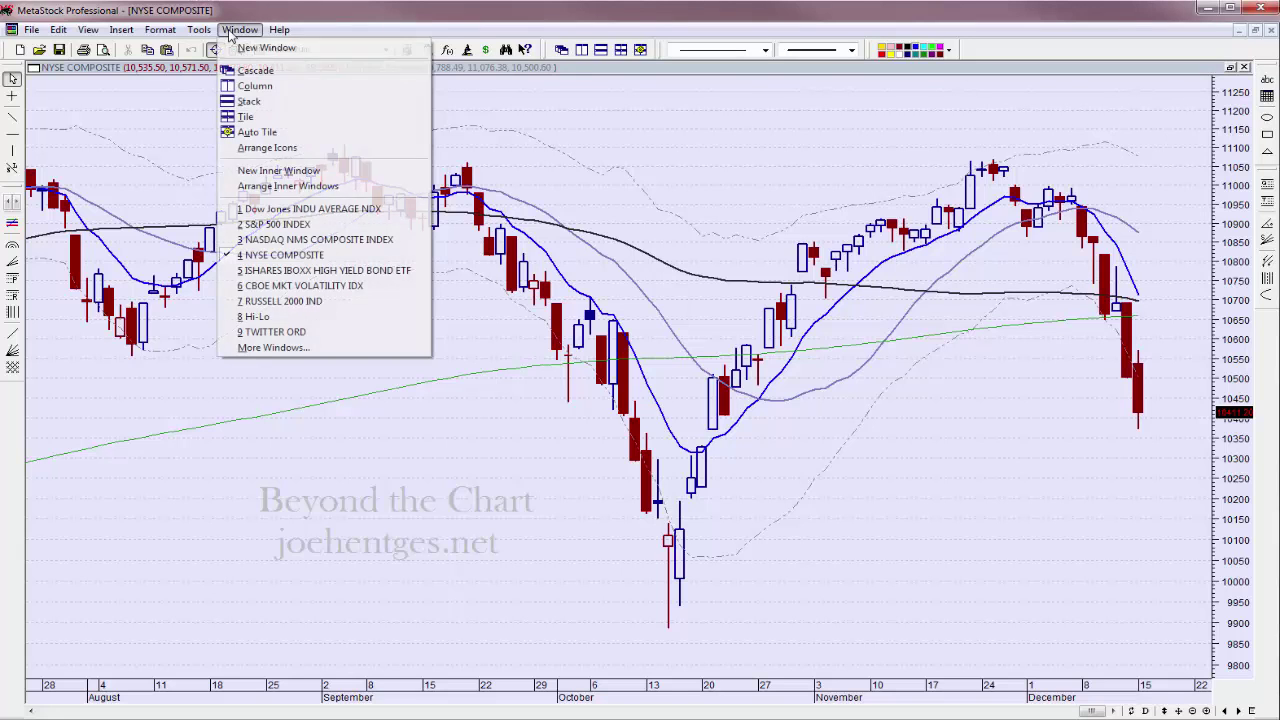
{"action": "left_click", "coordinate": [290, 301]}
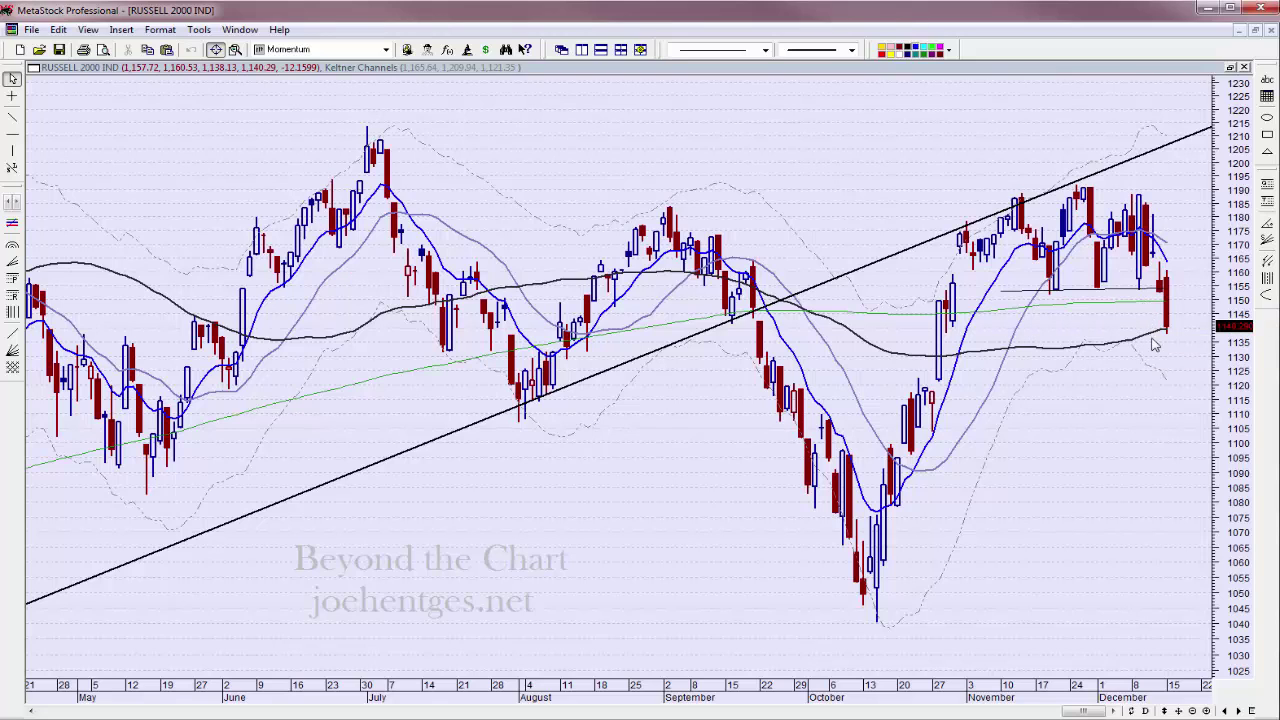
{"action": "mouse_move", "coordinate": [1150, 310]}
Pick the SHRT TRM TRD chart from the full list of open windows and display it
{"action": "left_click", "coordinate": [240, 30]}
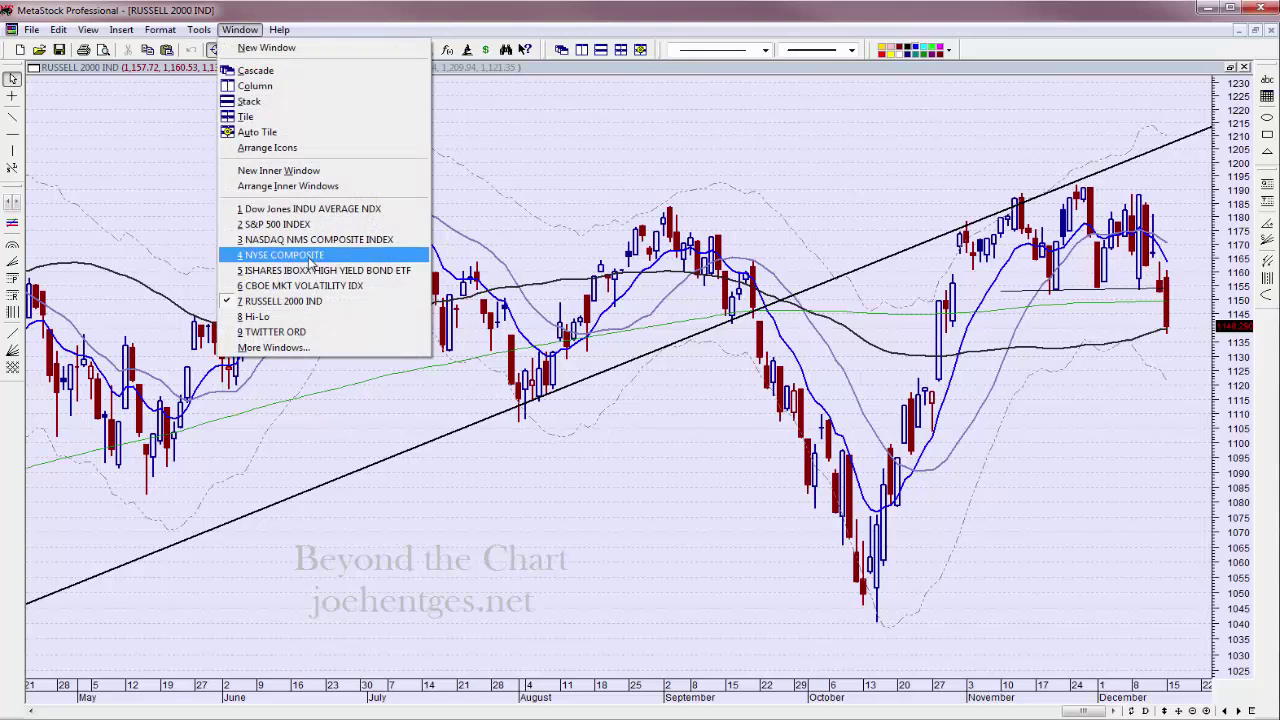
{"action": "left_click", "coordinate": [280, 347]}
{"action": "left_click", "coordinate": [595, 448]}
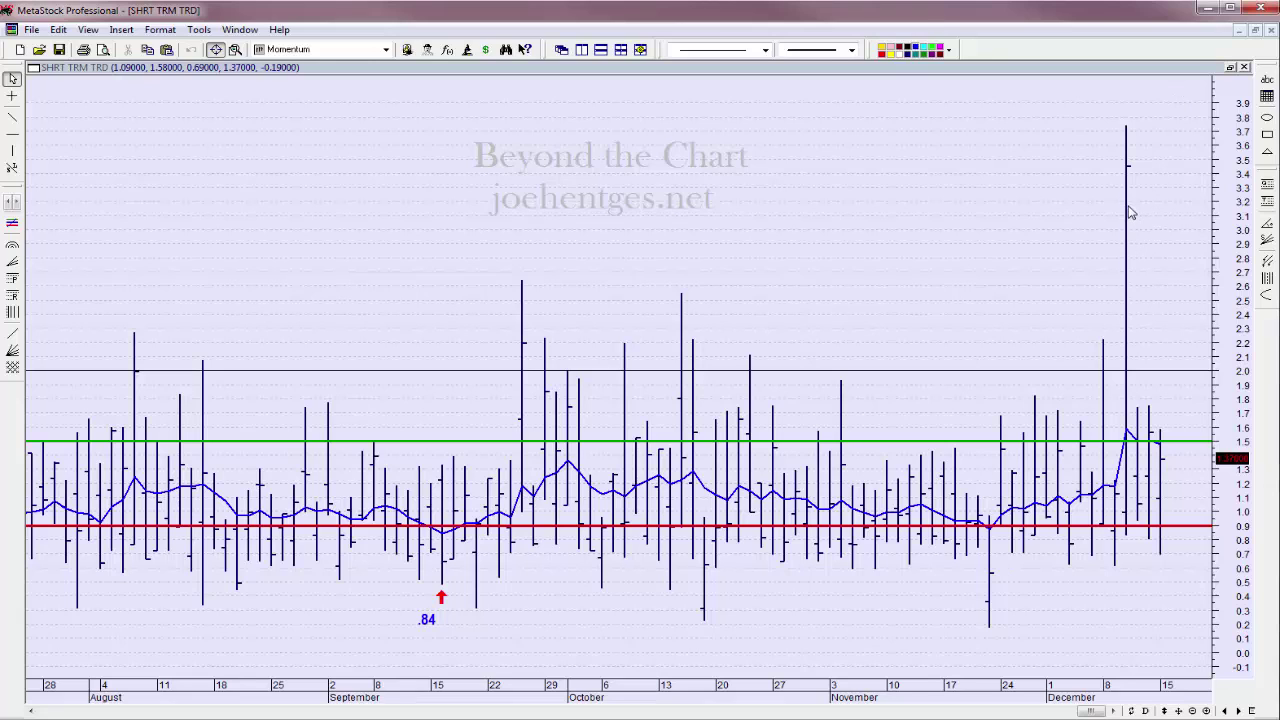
Pick the CBOE MKT VOLATILITY IDX chart from the full list of open windows and display it
{"action": "left_click", "coordinate": [240, 30]}
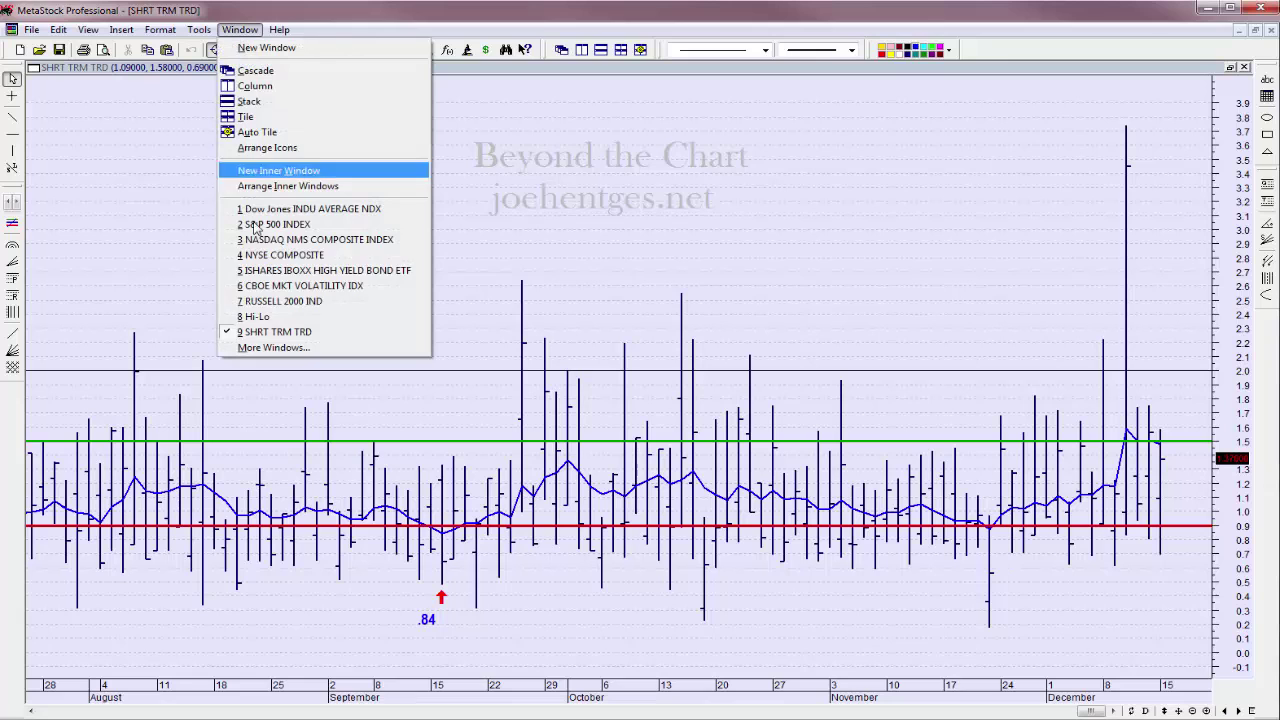
{"action": "left_click", "coordinate": [285, 348]}
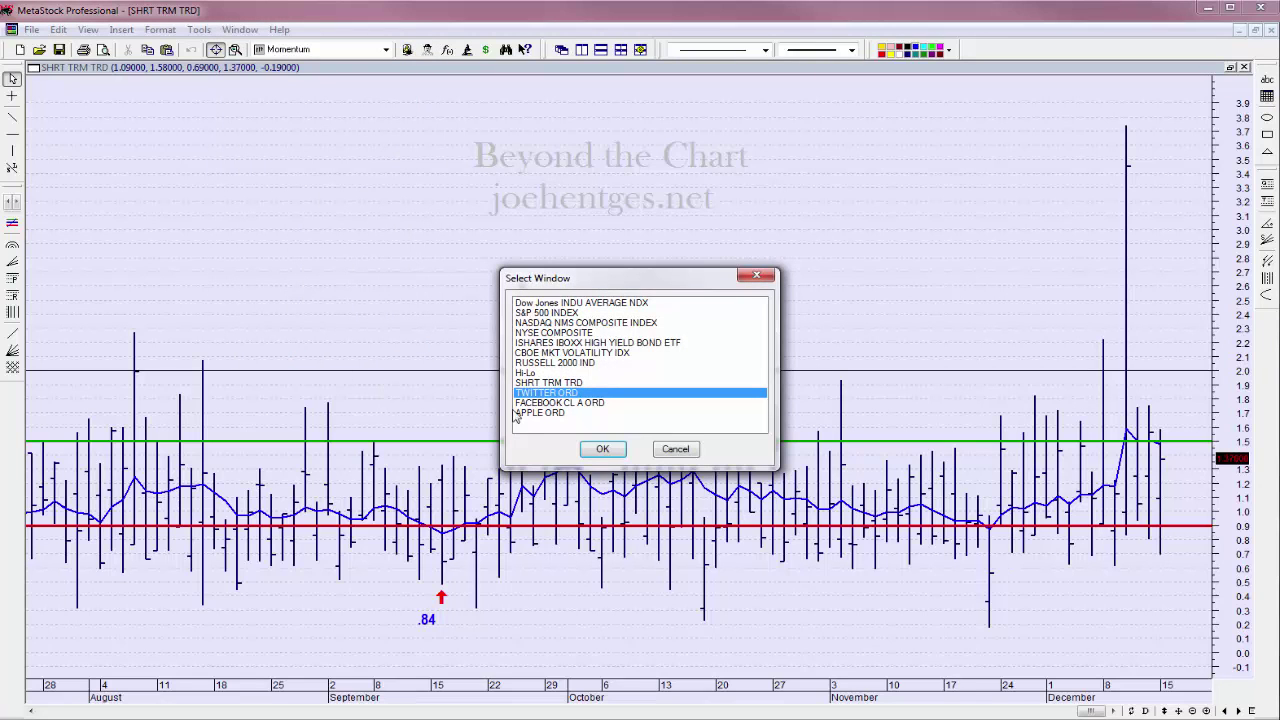
{"action": "left_click", "coordinate": [570, 353]}
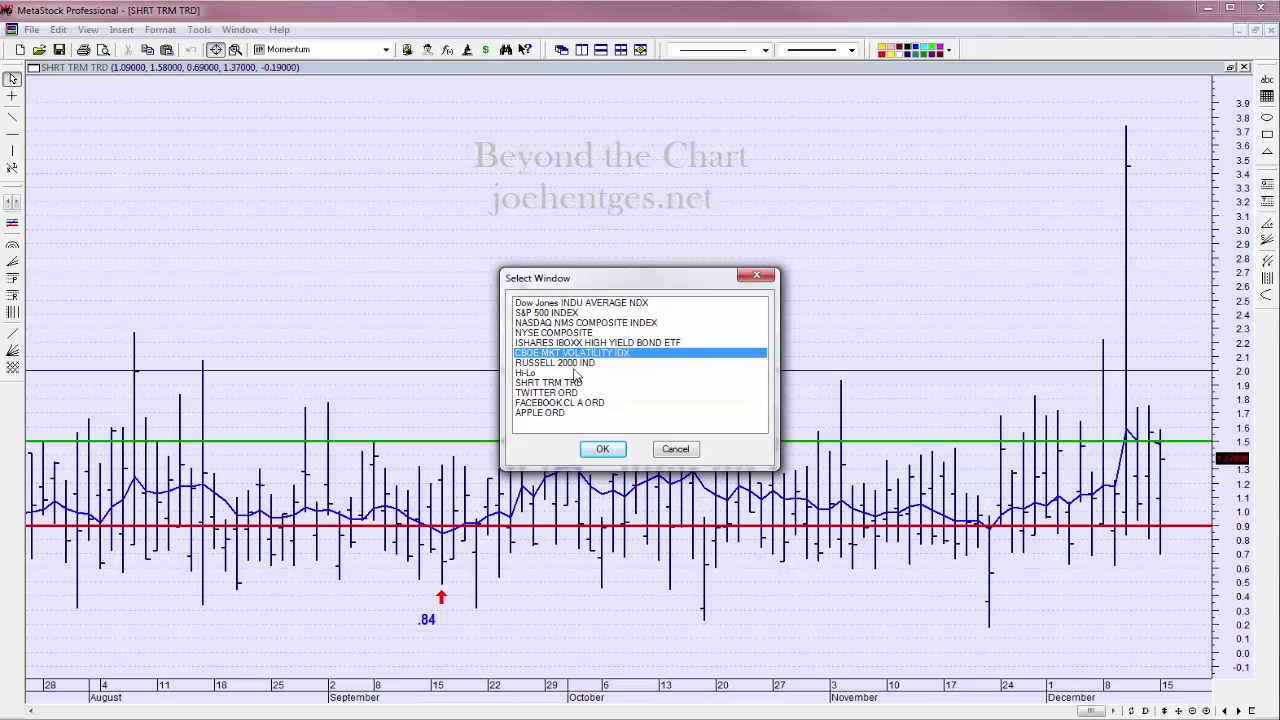
{"action": "left_click", "coordinate": [603, 449]}
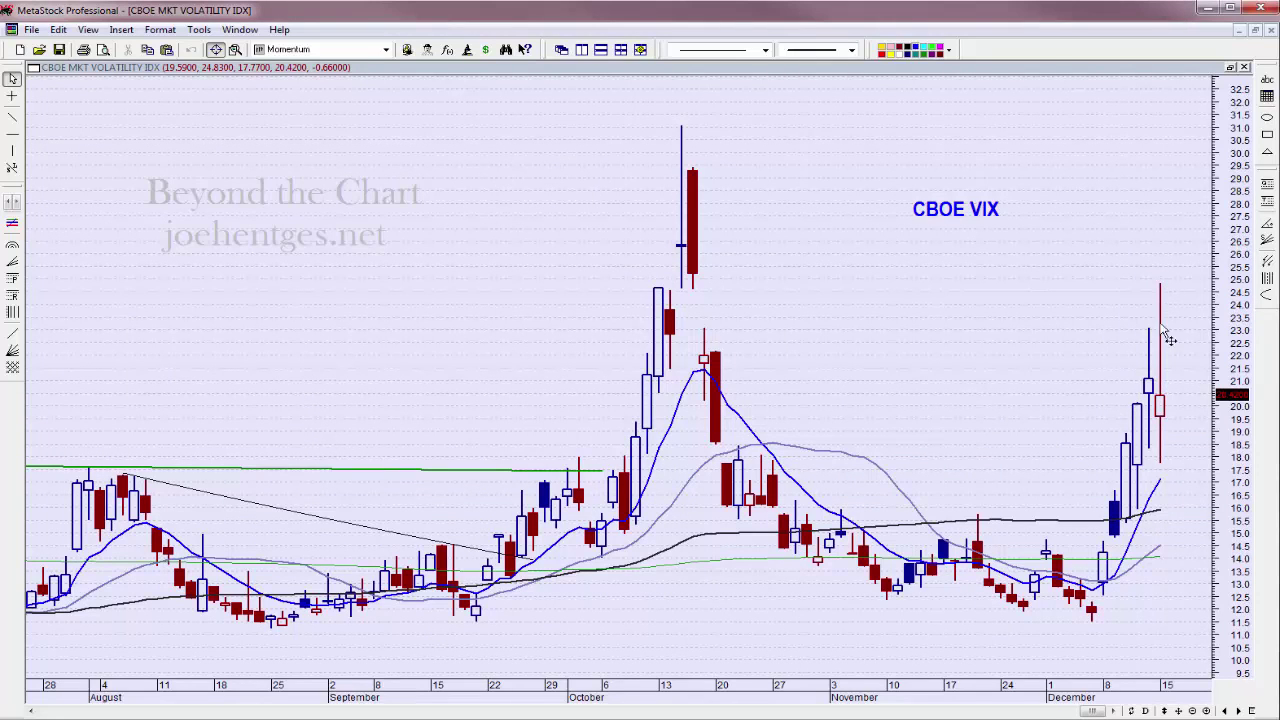
Examine the latest volatility index candle and switch to the Hi-Lo chart
{"action": "mouse_move", "coordinate": [1171, 423]}
{"action": "left_click", "coordinate": [240, 29]}
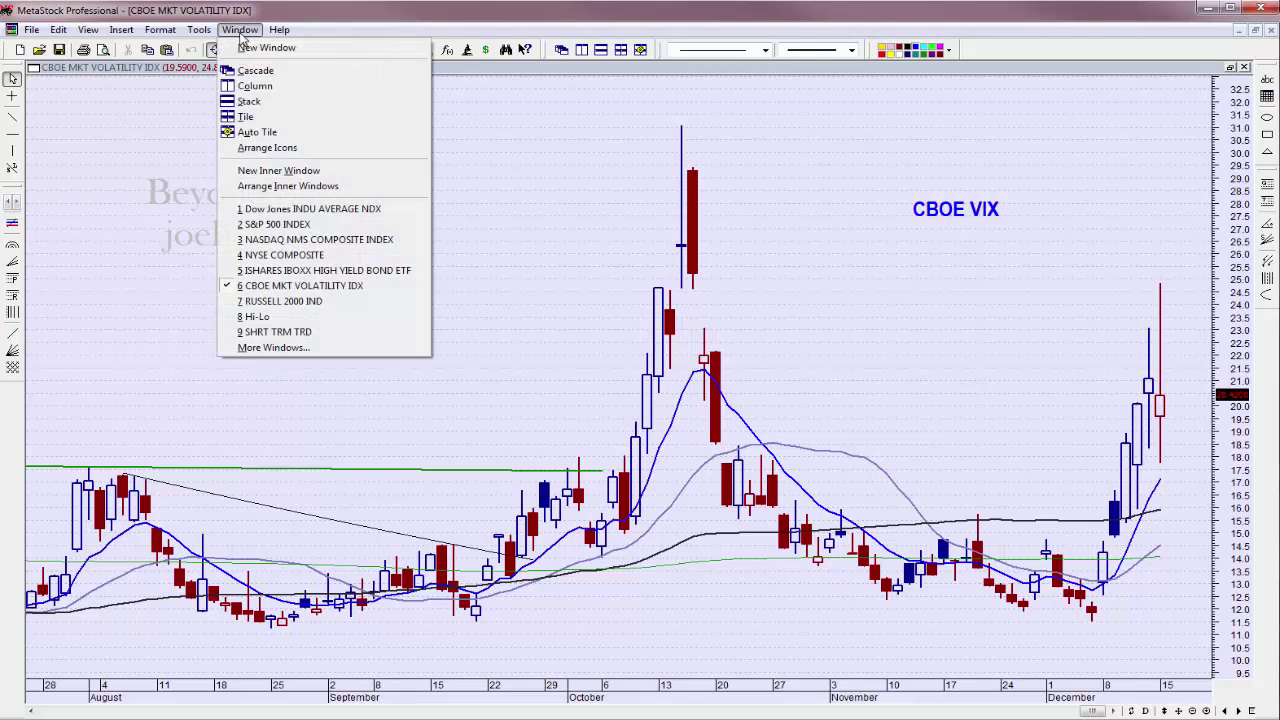
{"action": "left_click", "coordinate": [274, 316]}
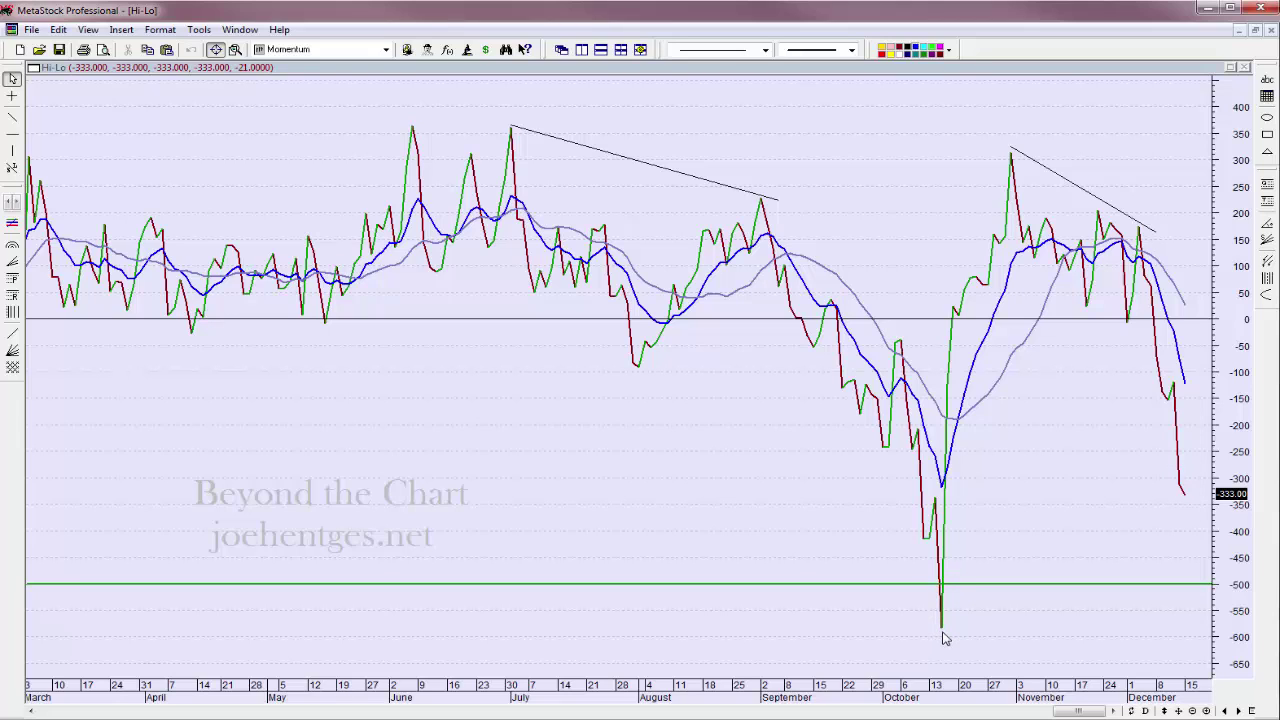
Display the ISHARES IBOXX HIGH YIELD BOND ETF chart and compare its longer history with the October low and latest December candles
{"action": "left_click", "coordinate": [241, 30]}
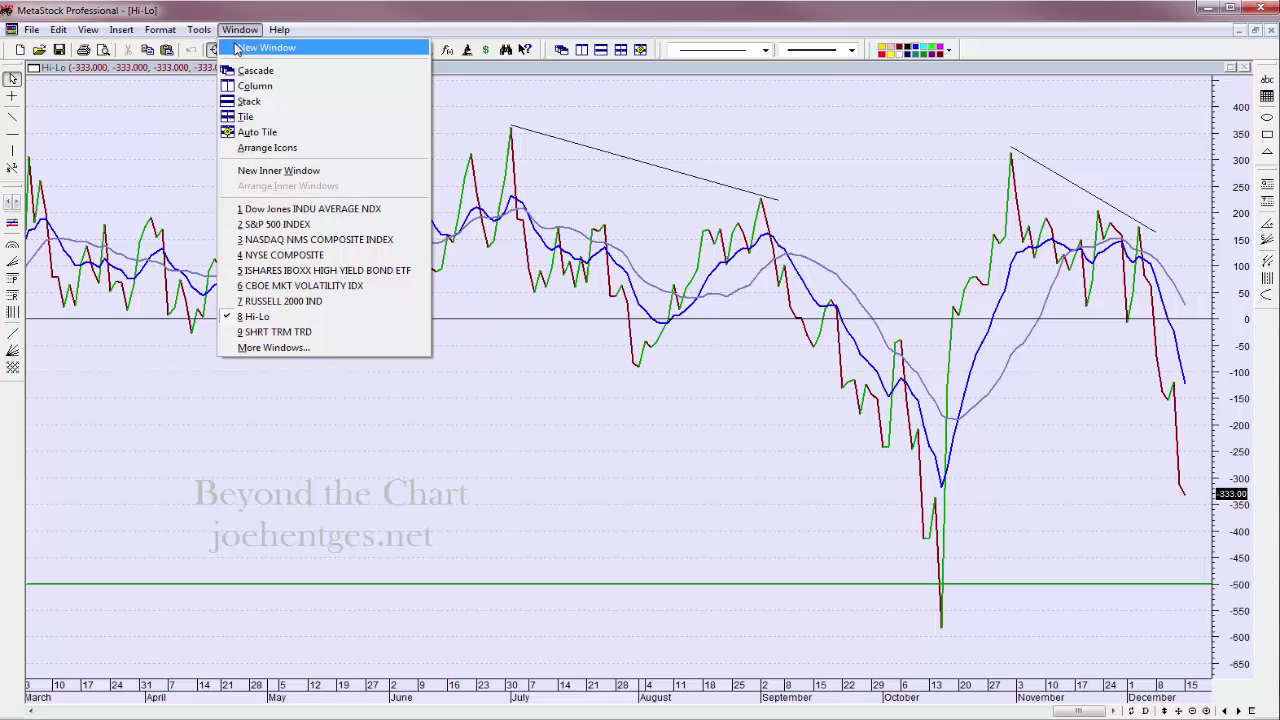
{"action": "left_click", "coordinate": [297, 348]}
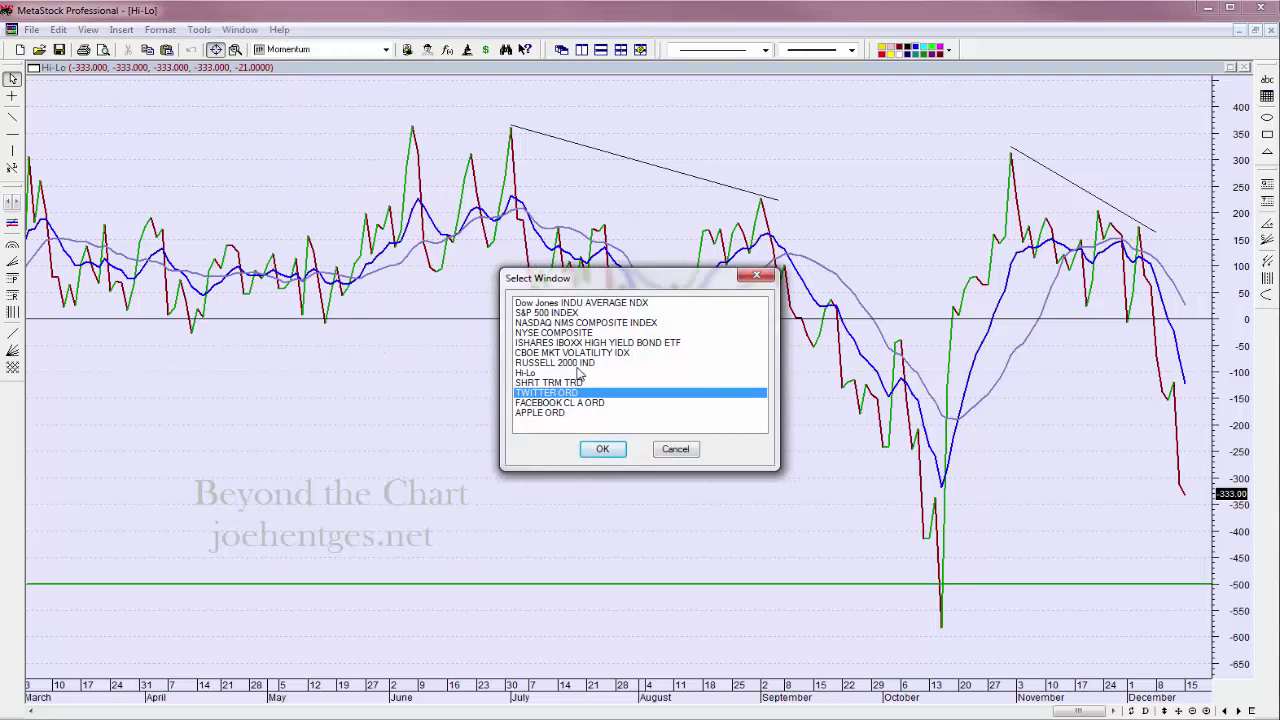
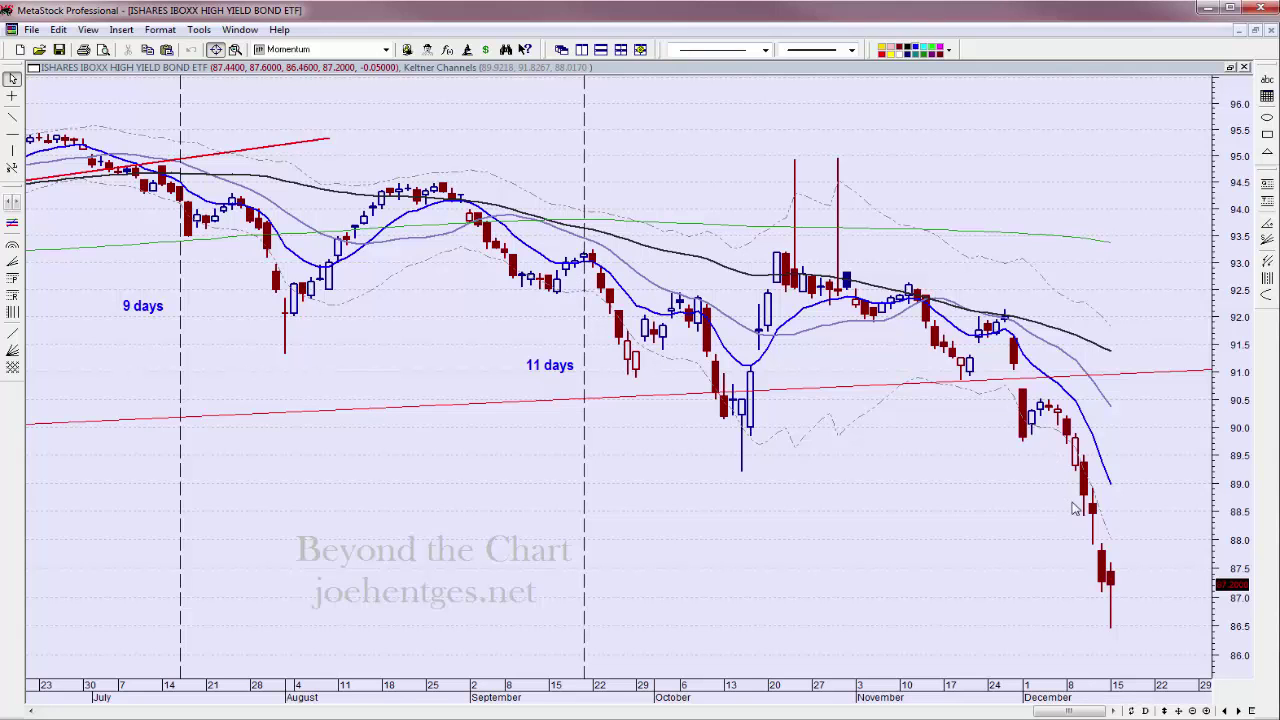
{"action": "left_click", "coordinate": [1192, 711]}
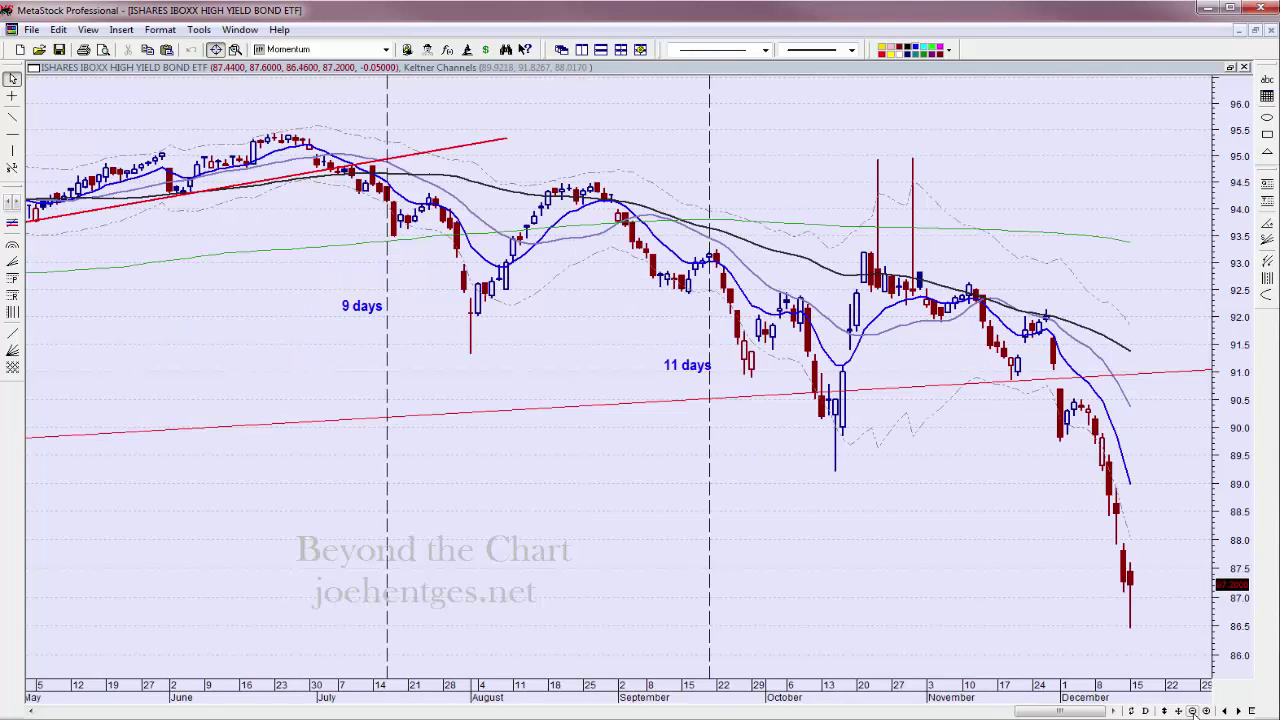
{"action": "left_click", "coordinate": [1192, 711]}
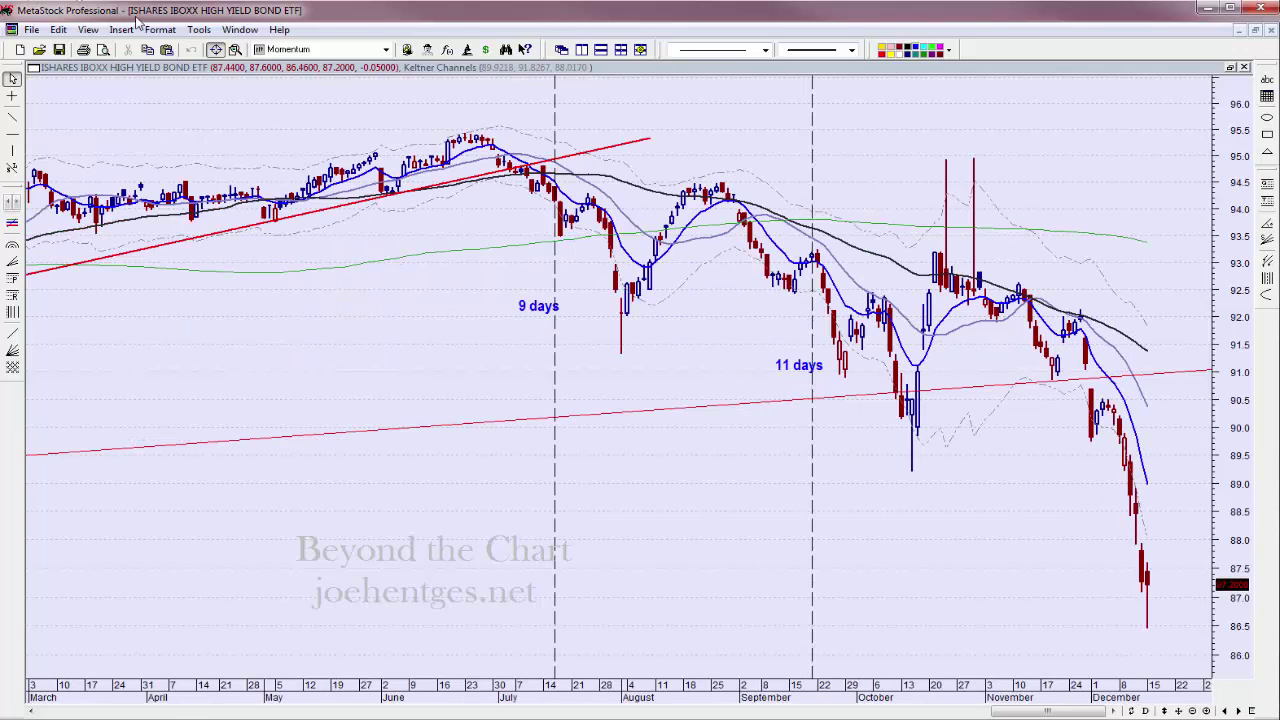
{"action": "left_click", "coordinate": [239, 29]}
{"action": "left_click", "coordinate": [1191, 614]}
{"action": "left_click", "coordinate": [1206, 711]}
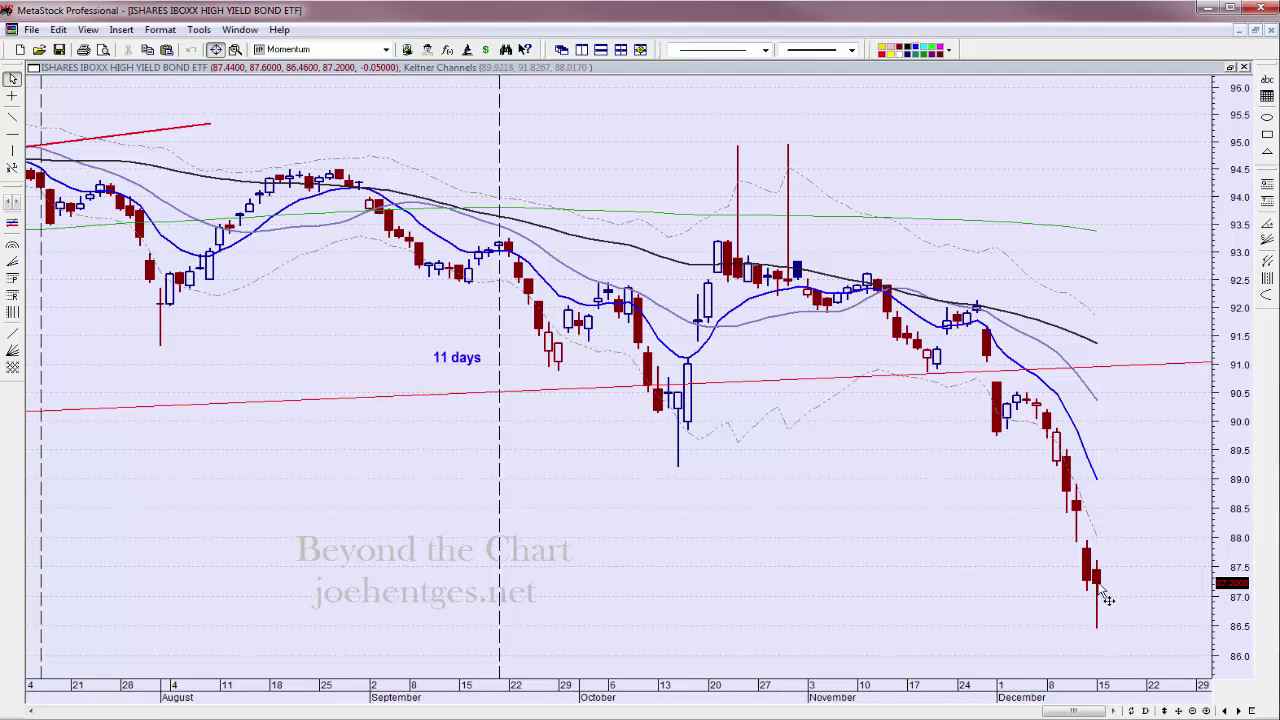
{"action": "mouse_move", "coordinate": [1104, 597]}
{"action": "mouse_move", "coordinate": [686, 414]}
Display the APPLE ORD chart from the full window list and examine its trend channel and the recent price action up close
{"action": "left_click", "coordinate": [240, 29]}
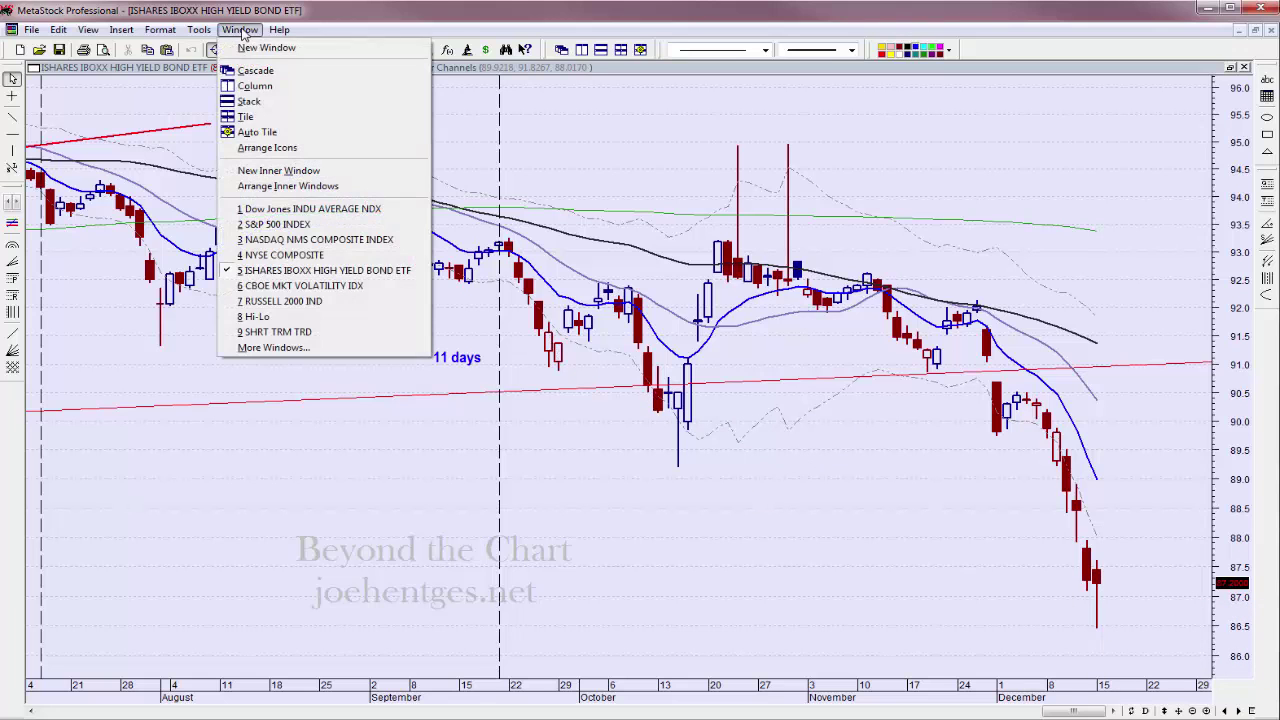
{"action": "left_click", "coordinate": [290, 347]}
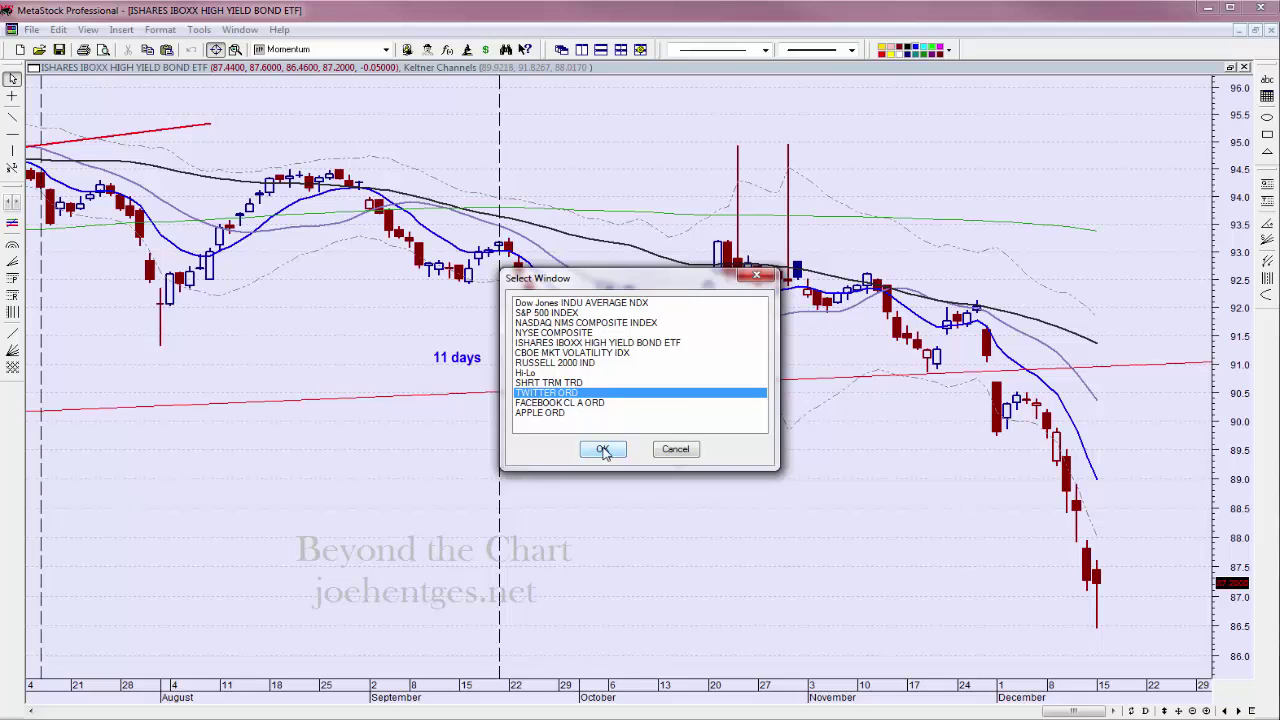
{"action": "left_click", "coordinate": [557, 413]}
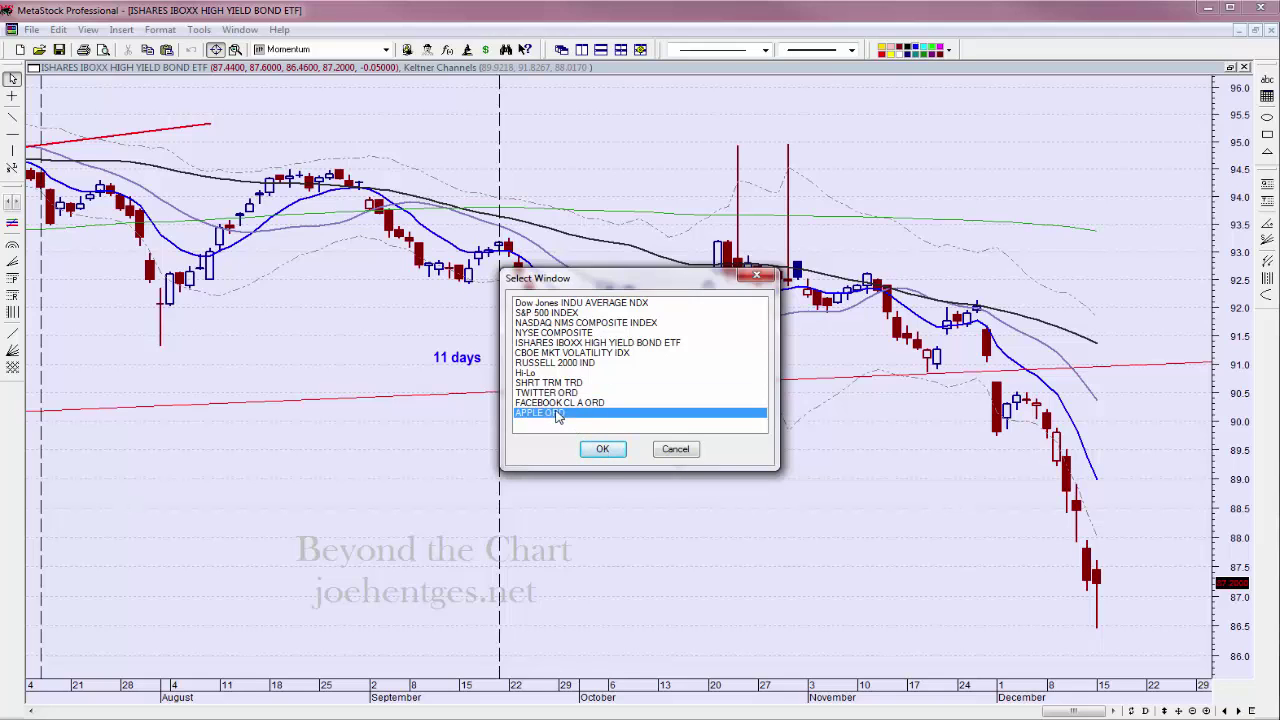
{"action": "left_click", "coordinate": [602, 449]}
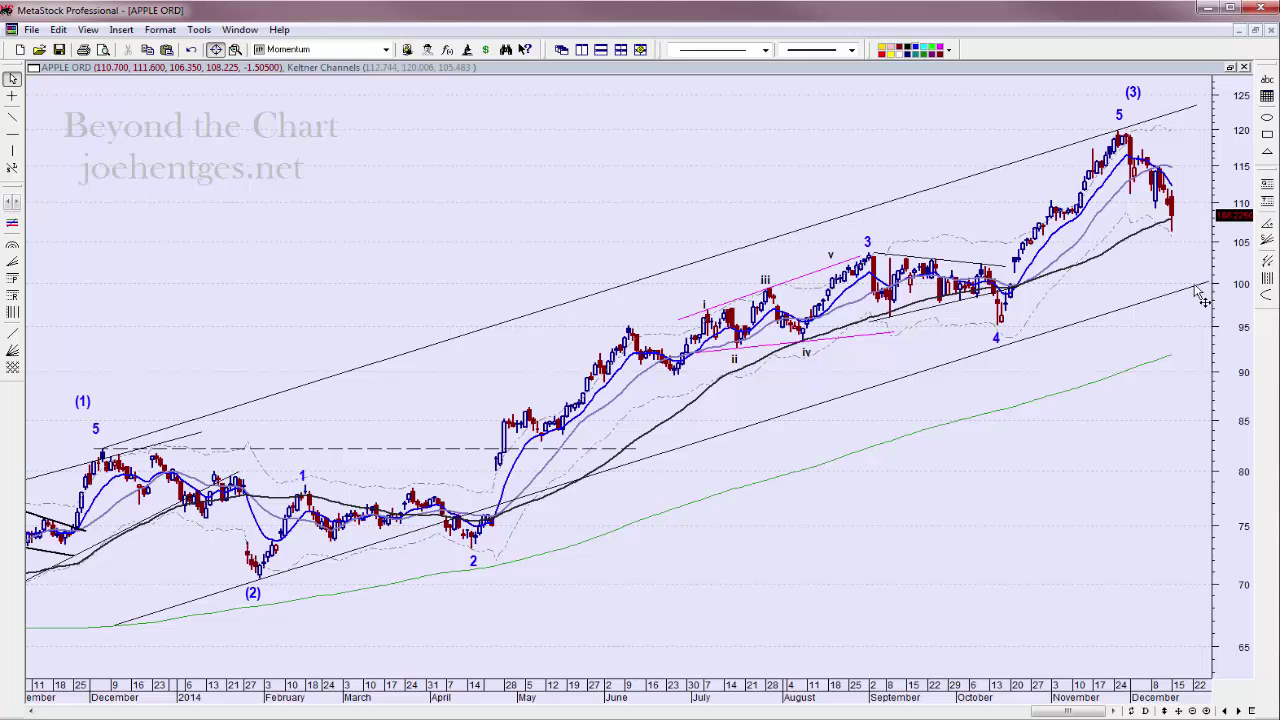
{"action": "mouse_move", "coordinate": [1207, 299]}
{"action": "left_click", "coordinate": [1207, 711]}
{"action": "left_click", "coordinate": [1207, 711]}
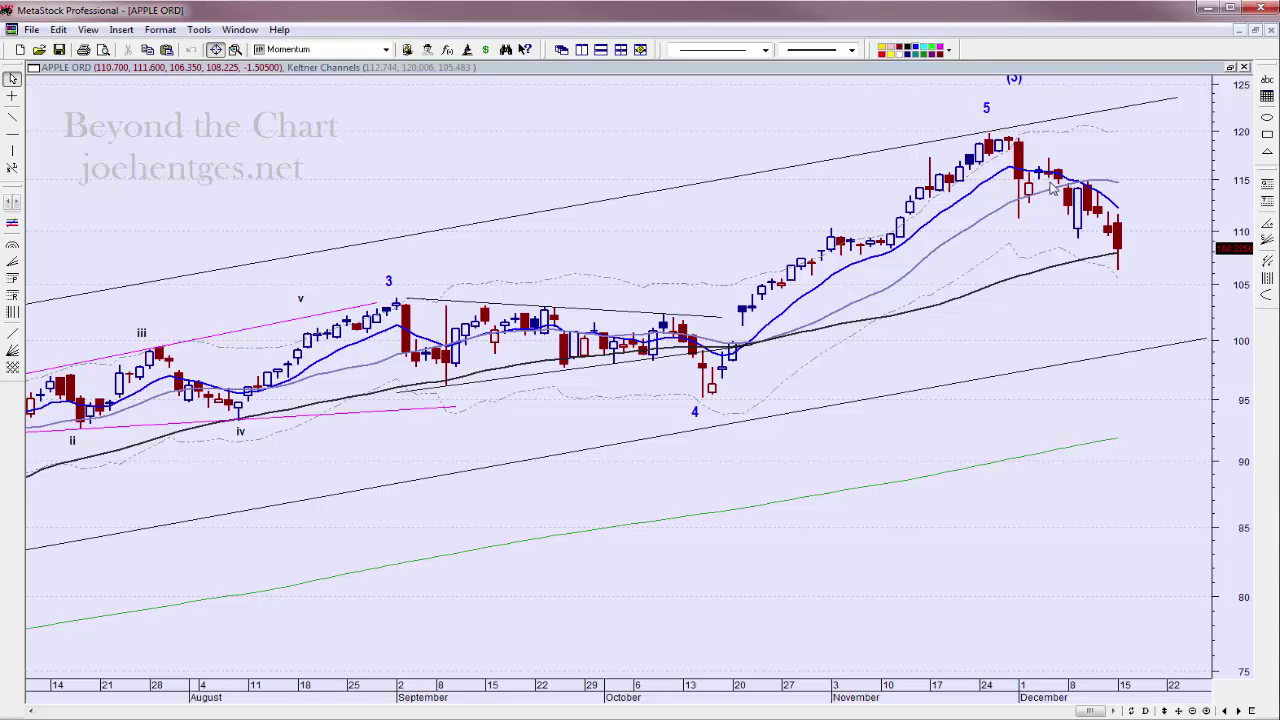
Pick the FACEBOOK CL A ORD chart from the full list of open windows and display it
{"action": "left_click", "coordinate": [240, 29]}
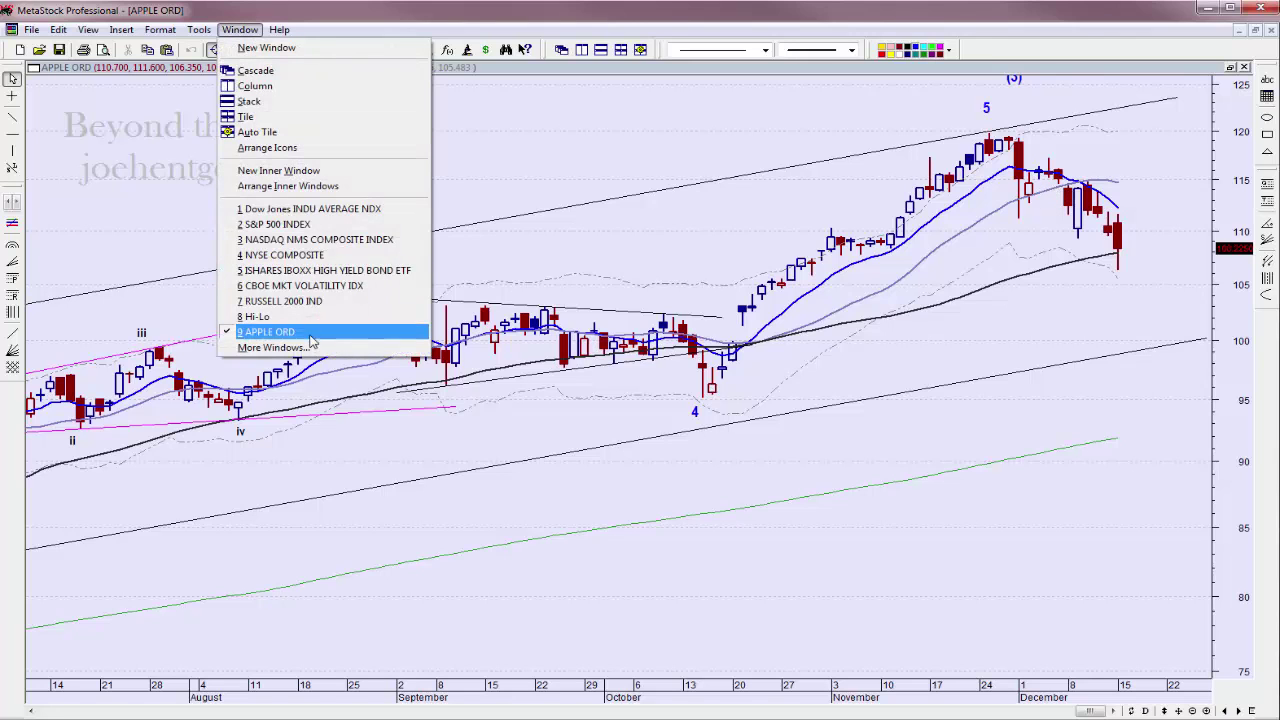
{"action": "left_click", "coordinate": [300, 348]}
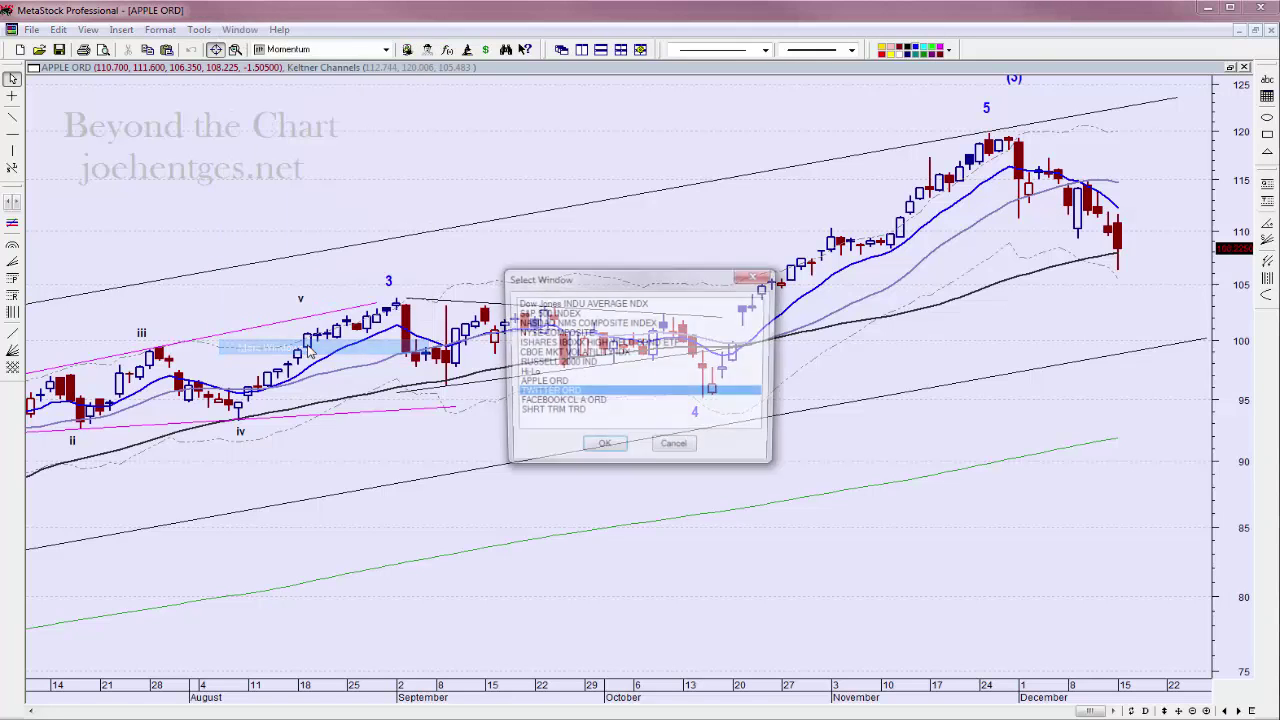
{"action": "left_click", "coordinate": [560, 402]}
{"action": "left_click", "coordinate": [602, 449]}
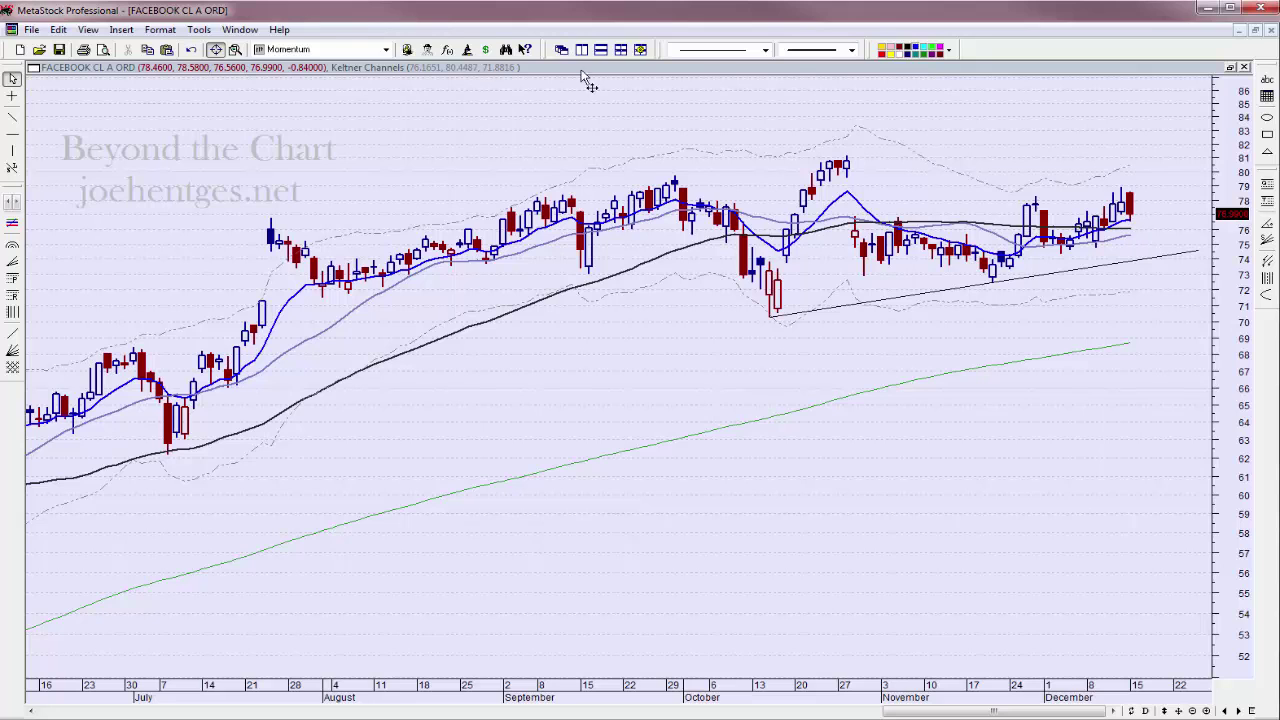
Pick the TWITTER ORD chart from the full list of open windows and display it
{"action": "left_click", "coordinate": [240, 29]}
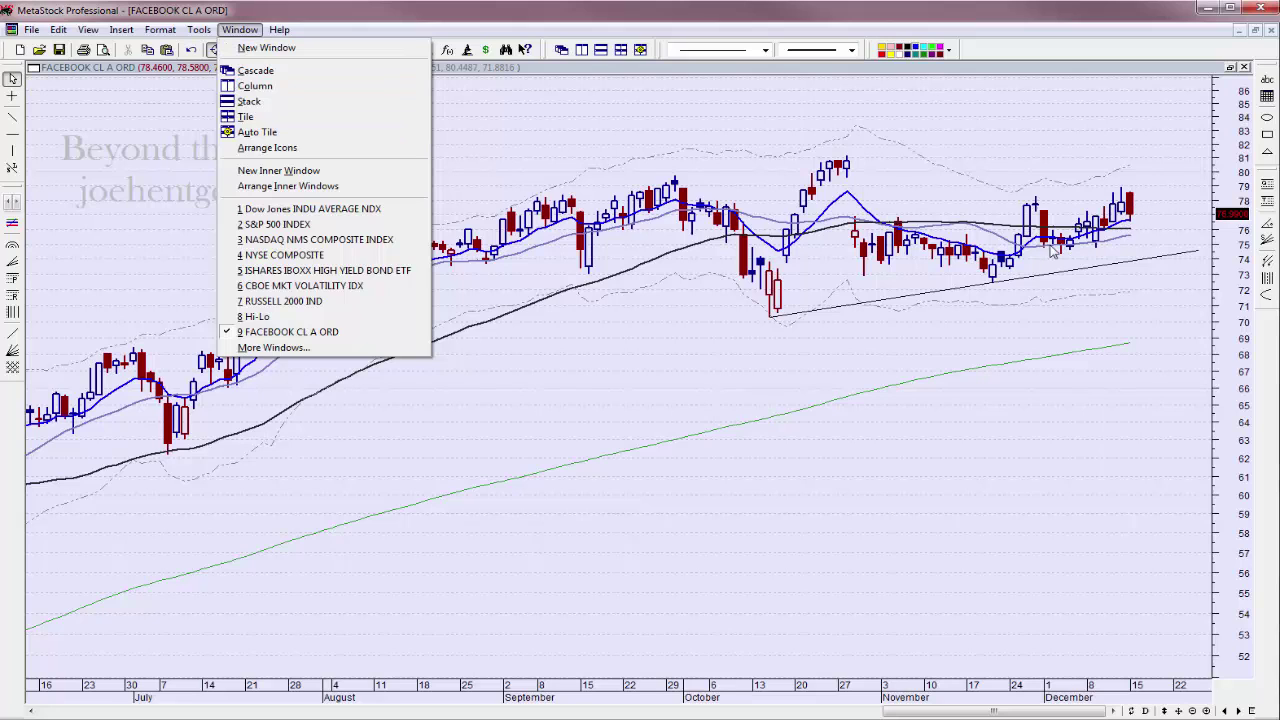
{"action": "left_click", "coordinate": [1073, 152]}
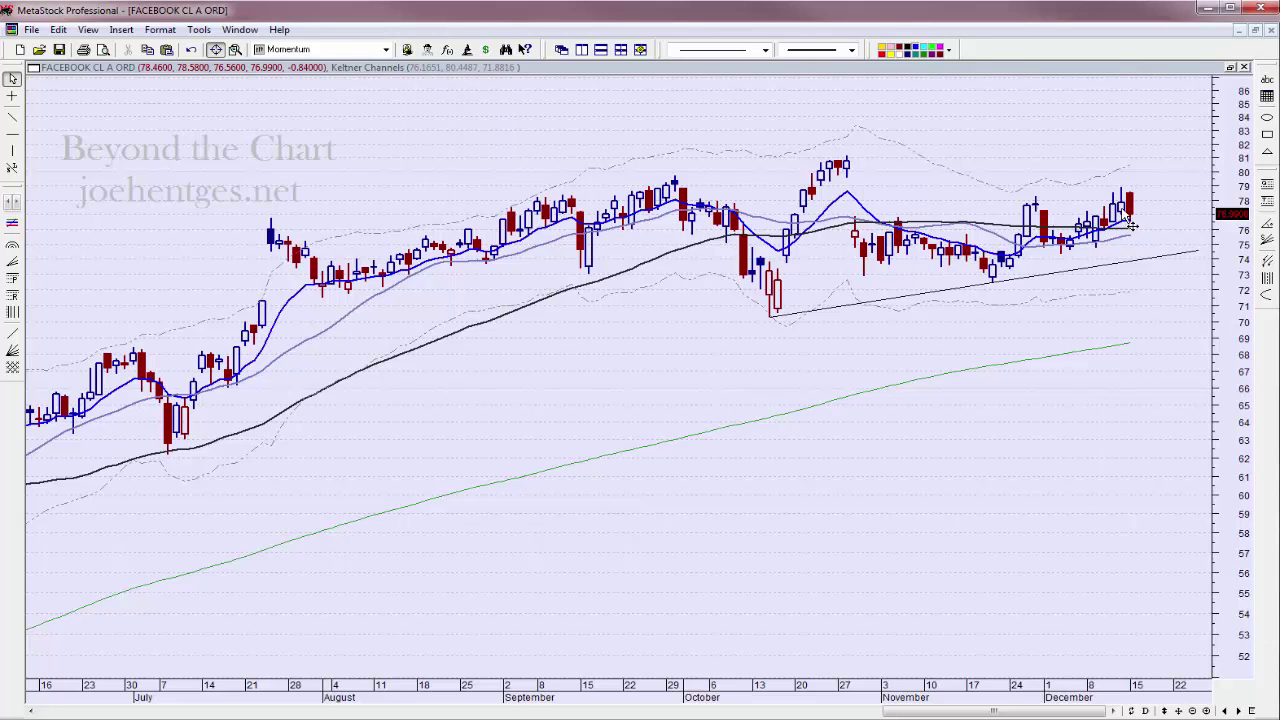
{"action": "left_click", "coordinate": [240, 29]}
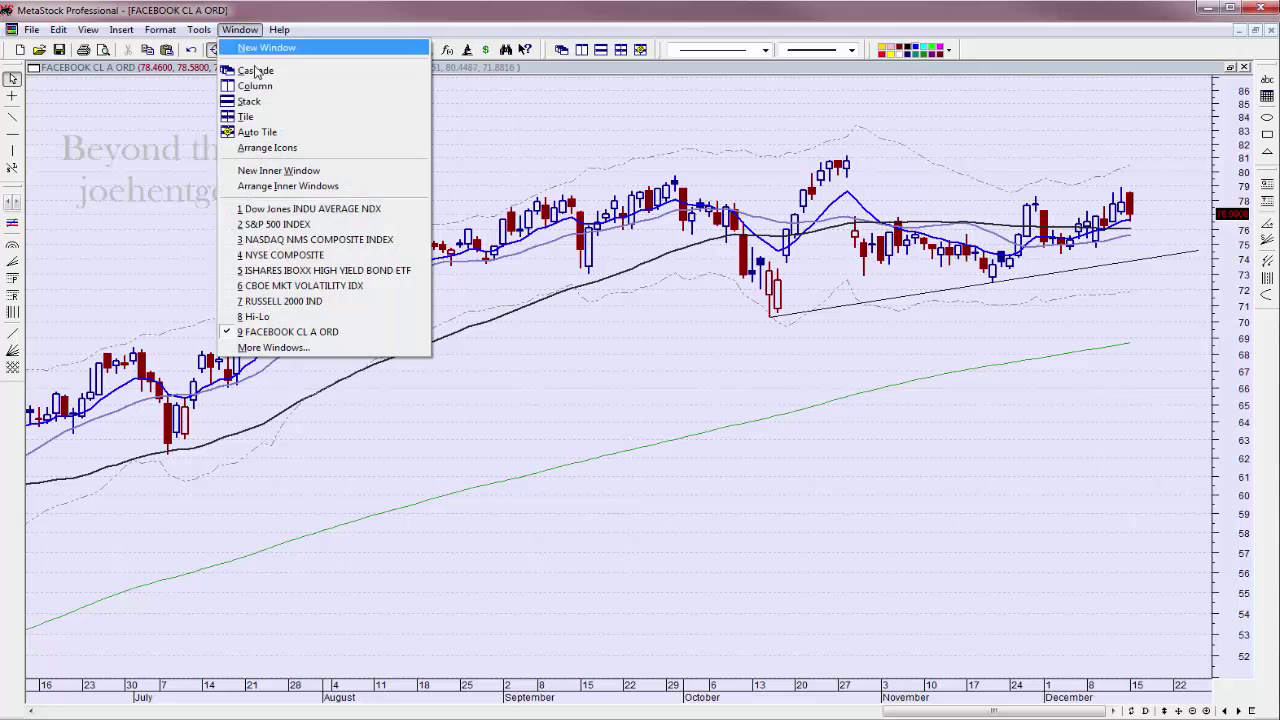
{"action": "left_click", "coordinate": [274, 347]}
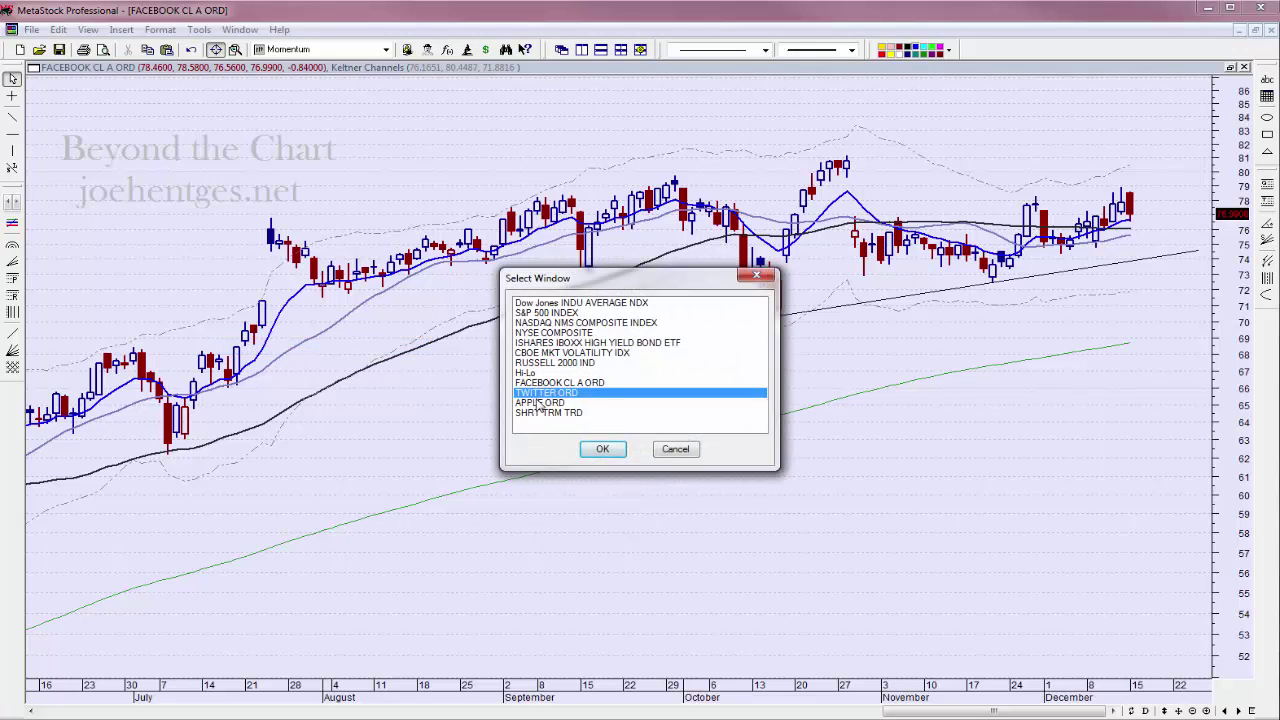
{"action": "left_click", "coordinate": [596, 450]}
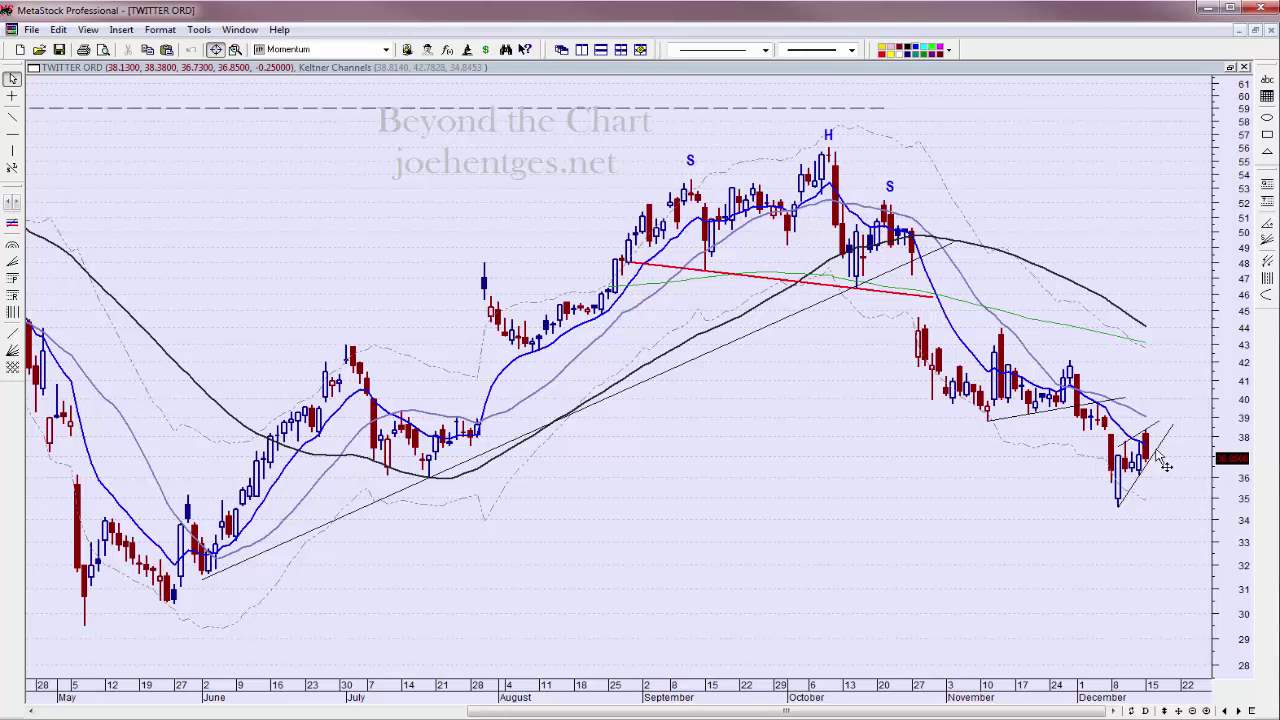
Set the time periods of the green 200-period simple moving average to 233
{"action": "mouse_move", "coordinate": [1126, 491]}
{"action": "mouse_move", "coordinate": [1118, 342]}
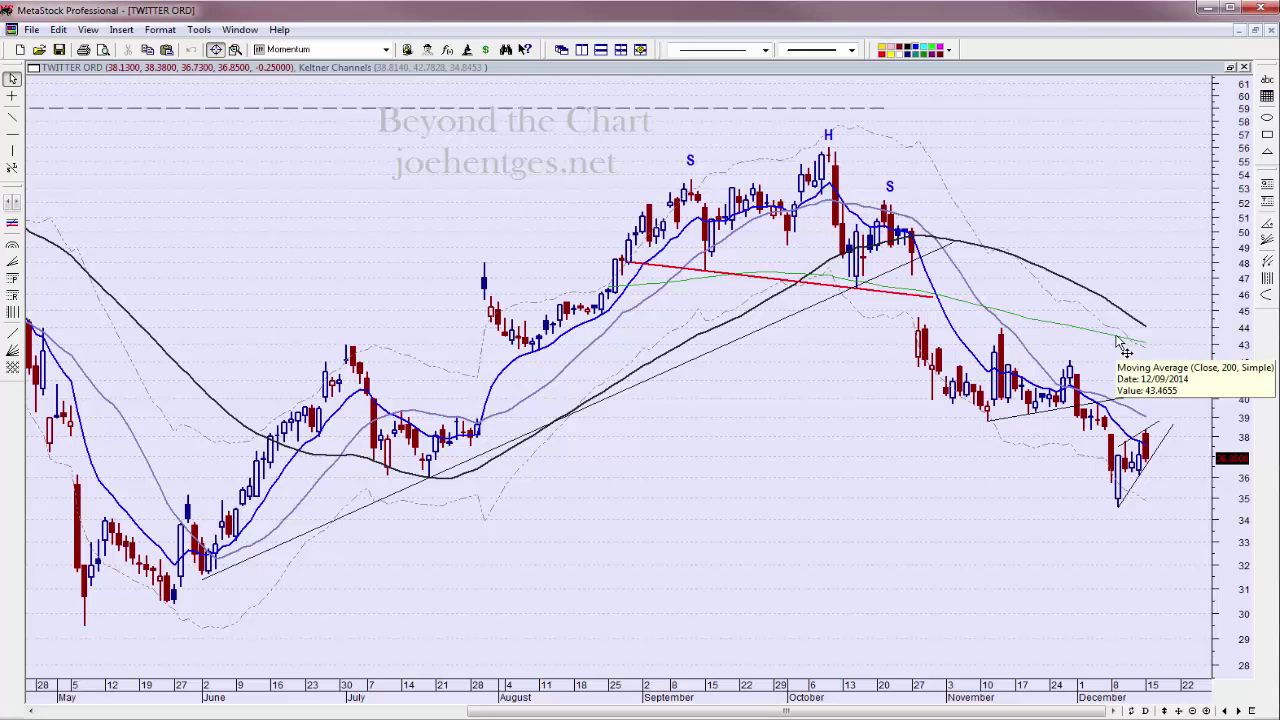
{"action": "right_click", "coordinate": [1123, 345]}
{"action": "left_click", "coordinate": [1126, 340]}
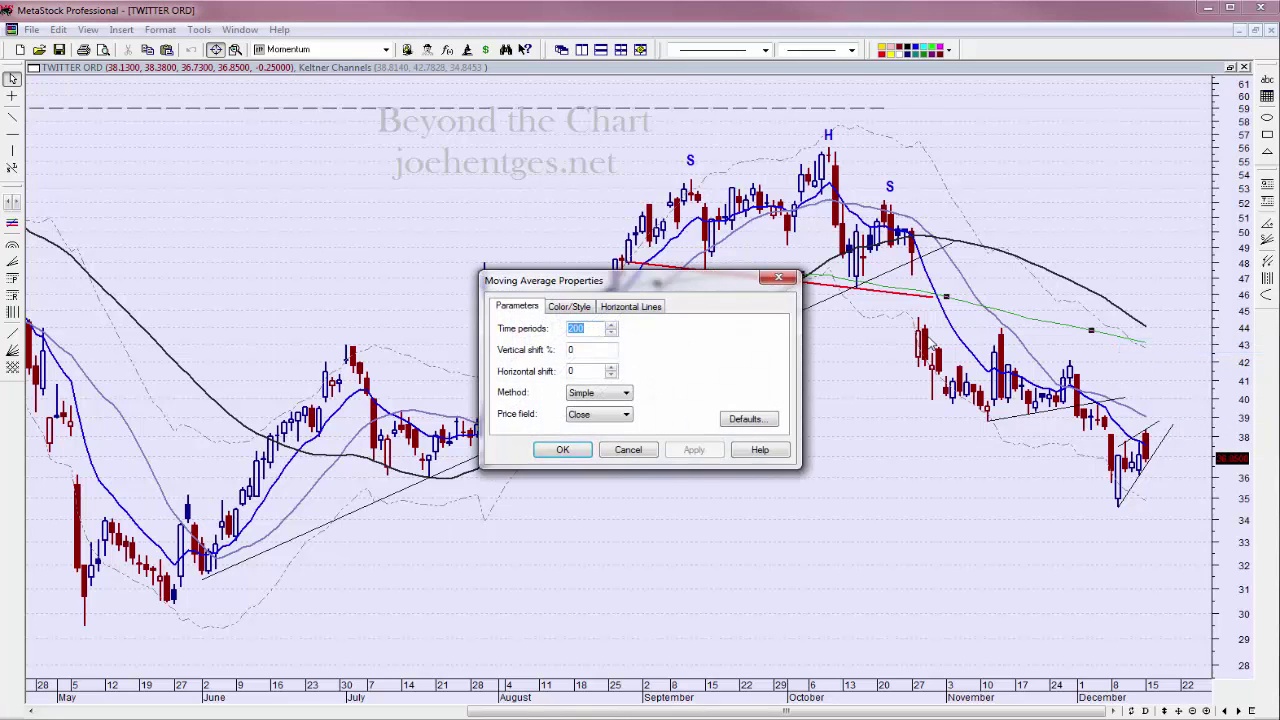
{"action": "type", "text": "233"}
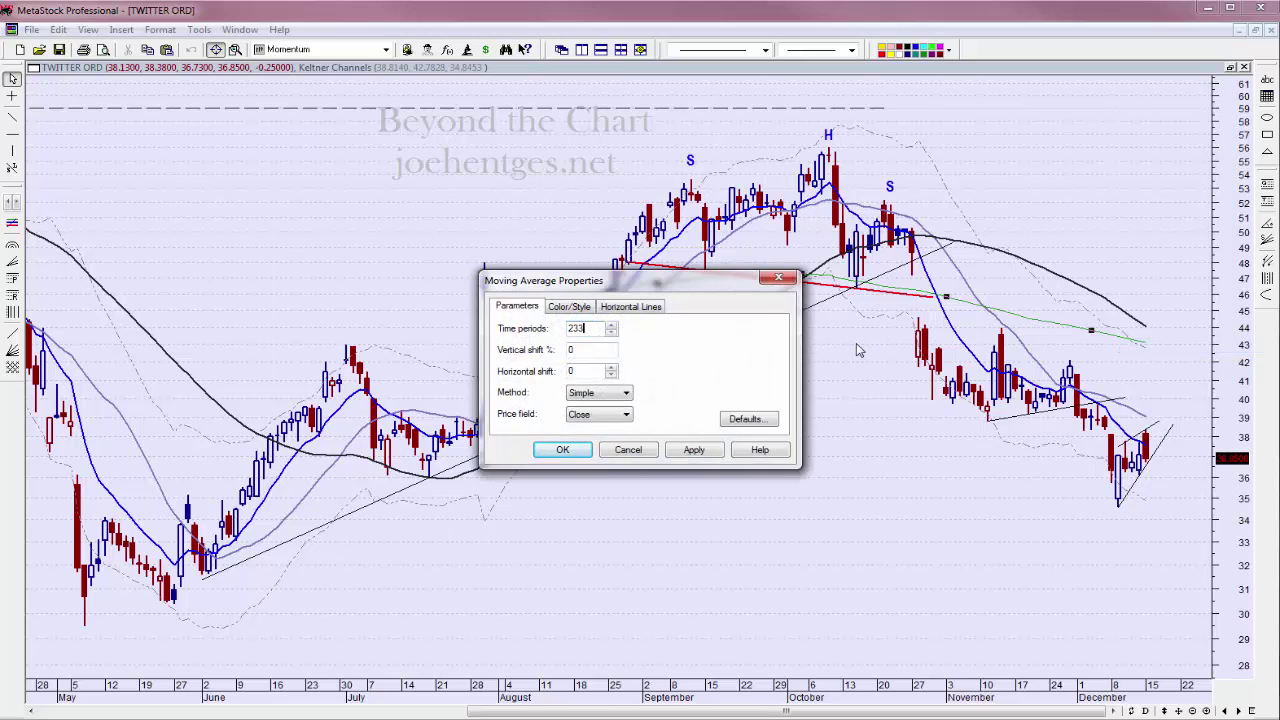
{"action": "left_click", "coordinate": [565, 450]}
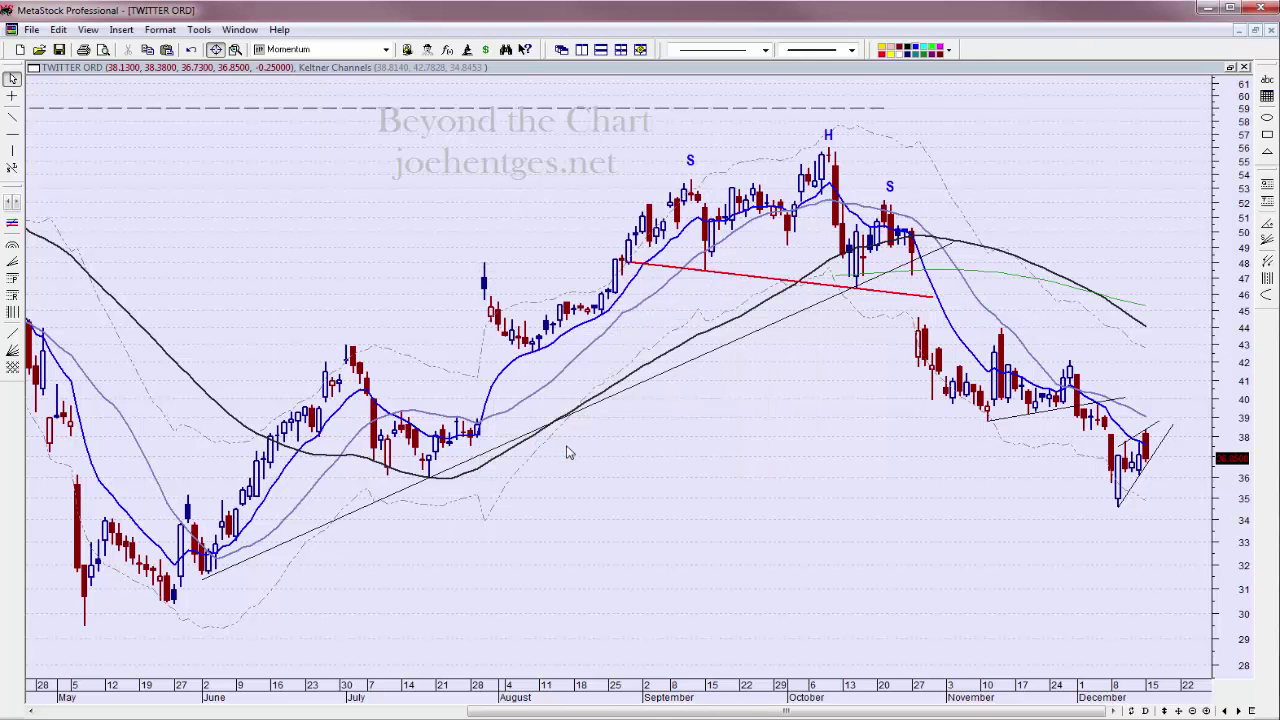
Check the parameters of the black moving average and compare its latest position with the green average and the December candles
{"action": "right_click", "coordinate": [1135, 325]}
{"action": "left_click", "coordinate": [1175, 324]}
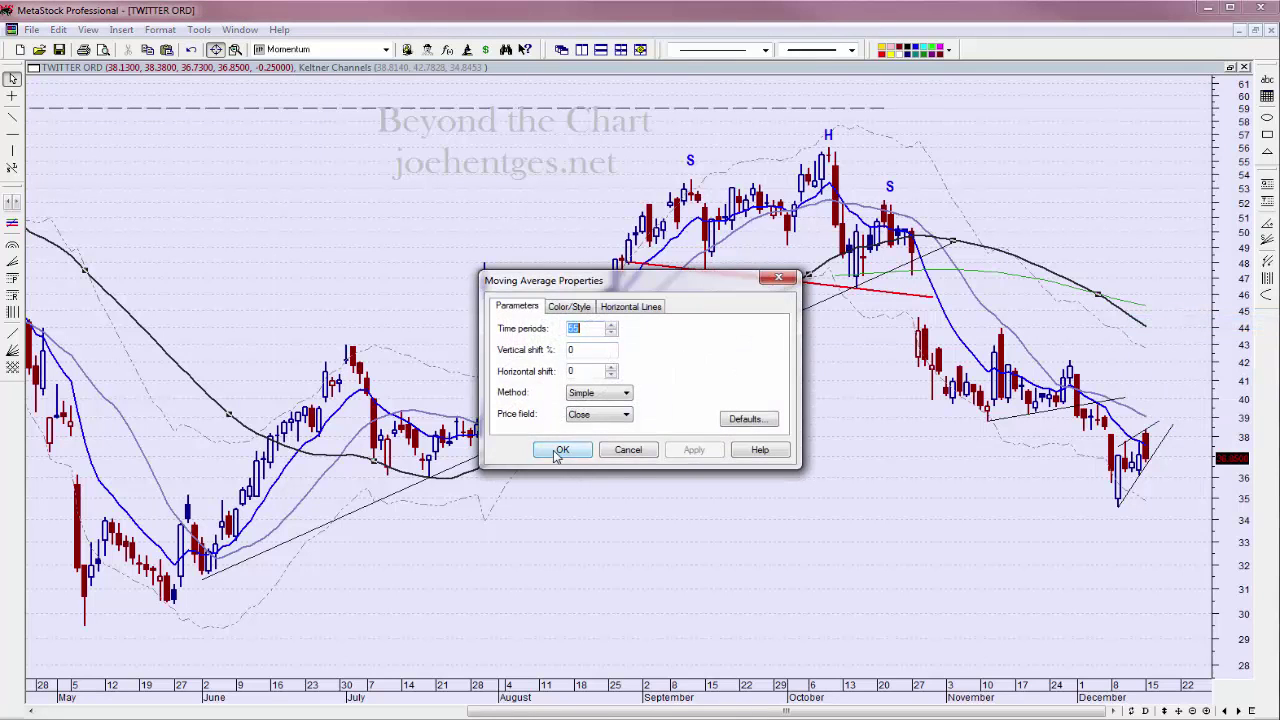
{"action": "left_click", "coordinate": [560, 451]}
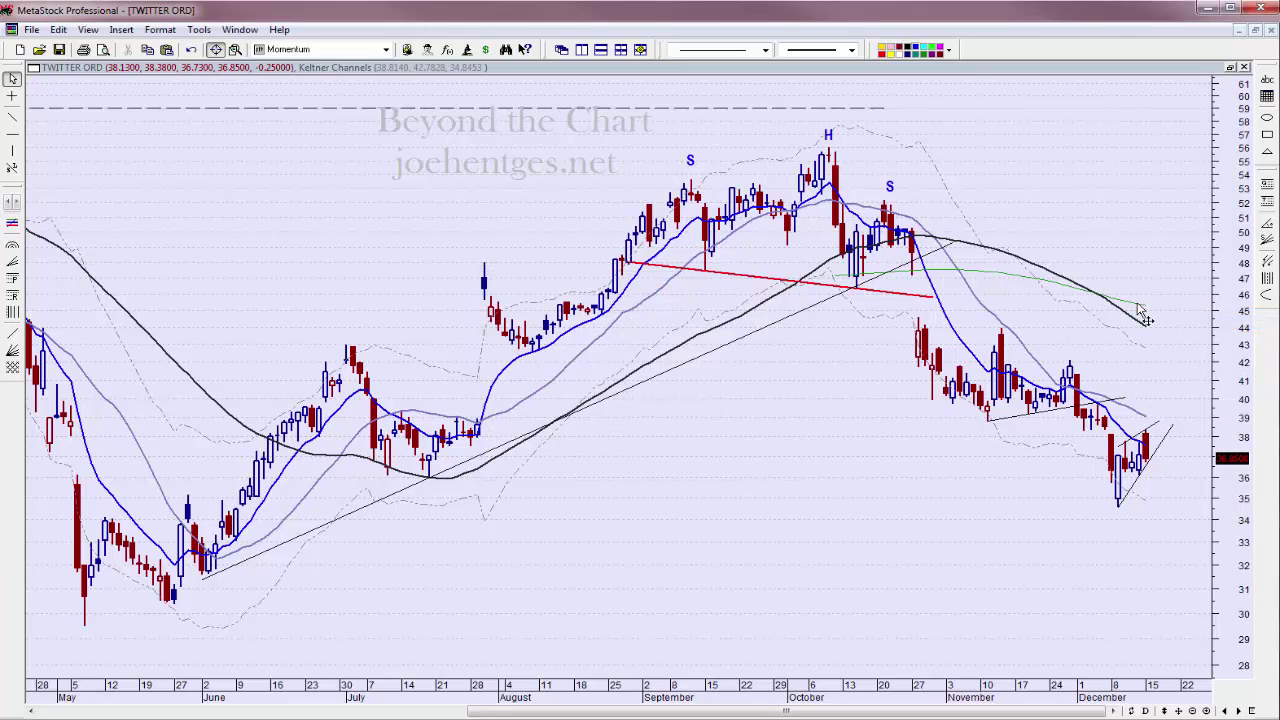
{"action": "mouse_move", "coordinate": [1139, 306]}
{"action": "mouse_move", "coordinate": [1147, 429]}
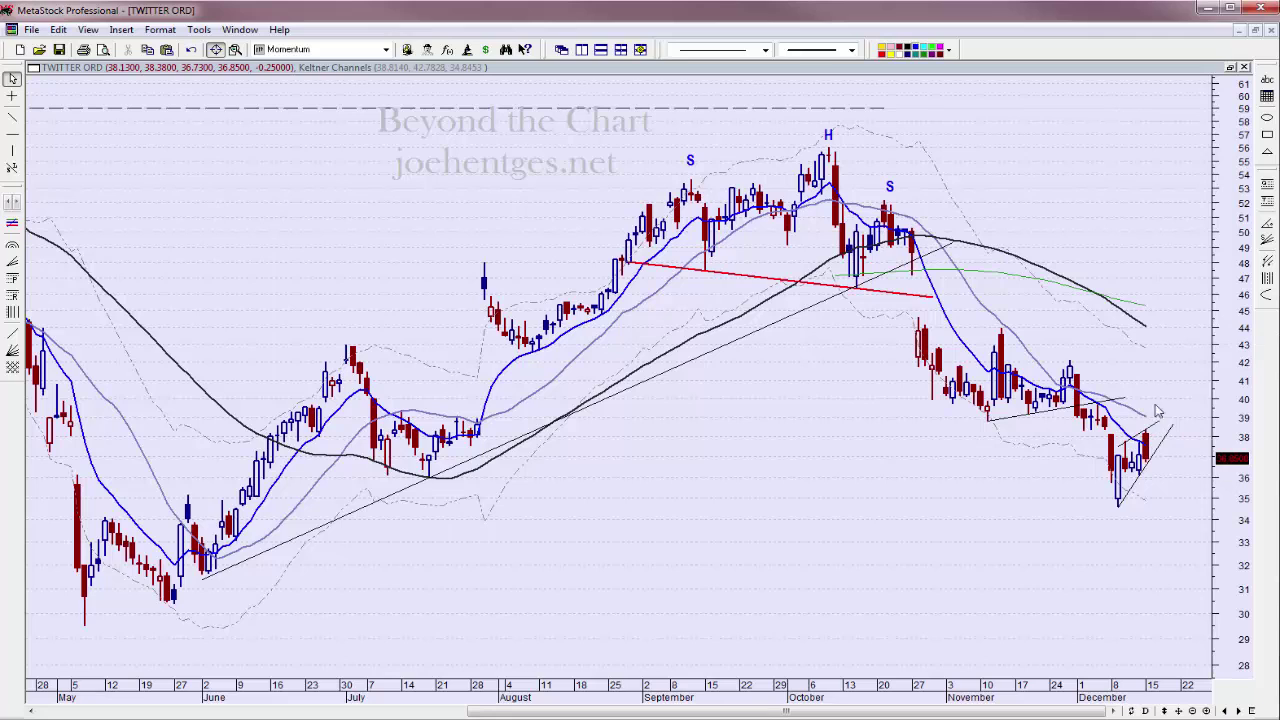